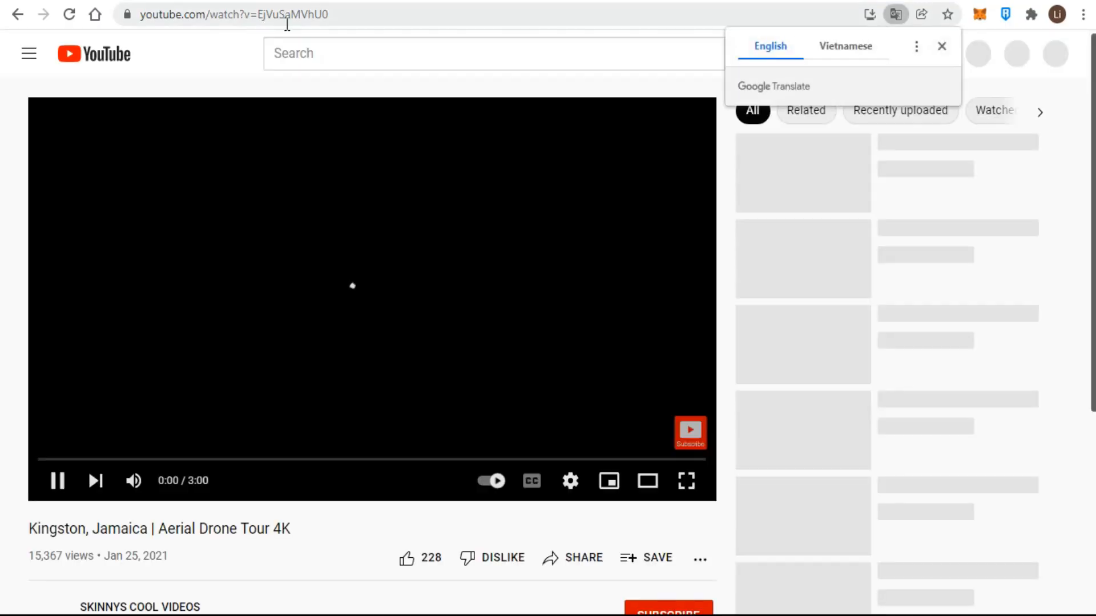
Copy the address of the YouTube video "Kingston, Jamaica | Aerial Drone Tour 4K" and embed it above the opening paragraph of the WordPress post
{"action": "left_click", "coordinate": [300, 19]}
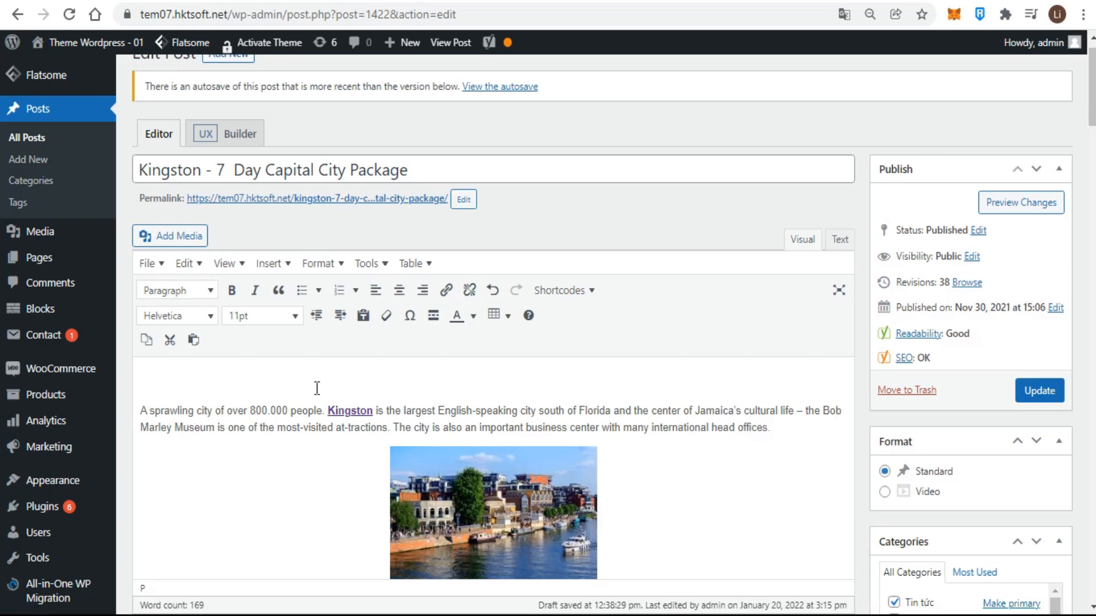
{"action": "key", "text": "ctrl+v"}
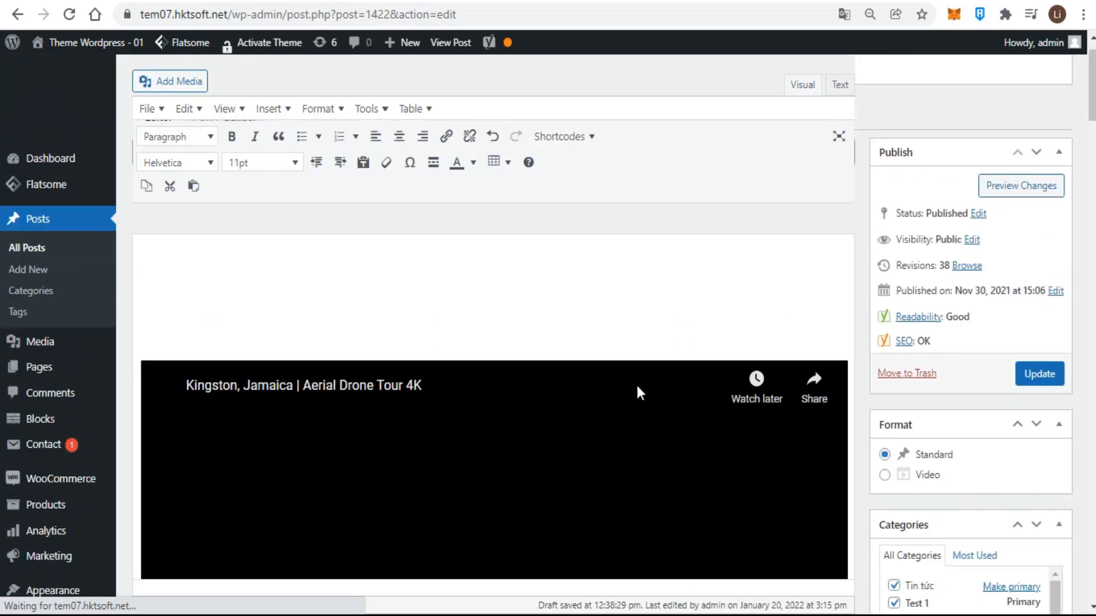
{"action": "scroll", "coordinate": [637, 386], "scroll_direction": "down", "scroll_amount": 3}
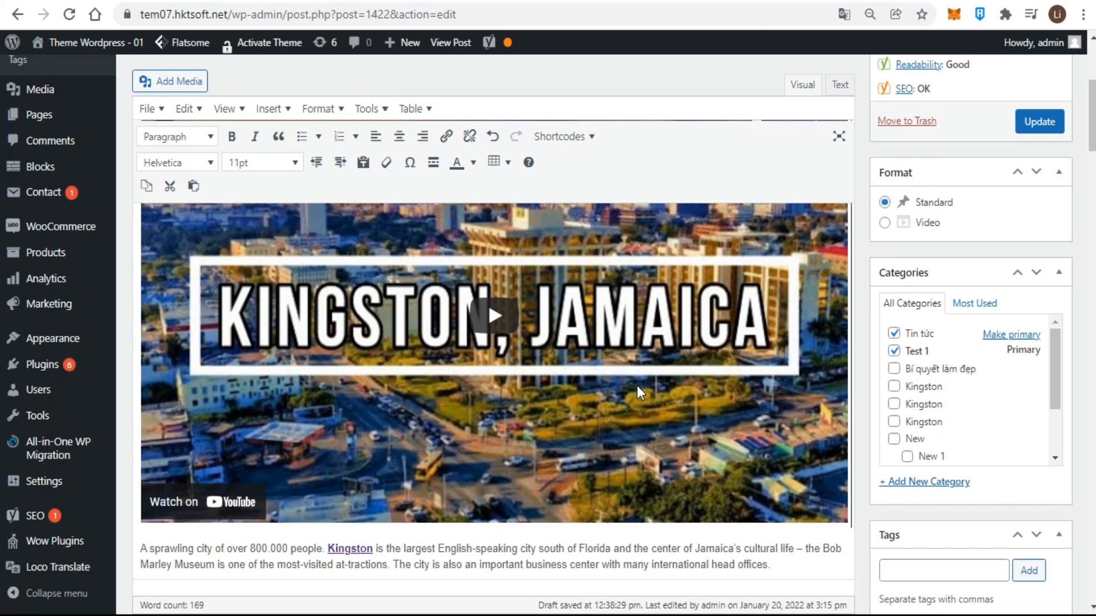
{"action": "scroll", "coordinate": [583, 393], "scroll_direction": "up", "scroll_amount": 3}
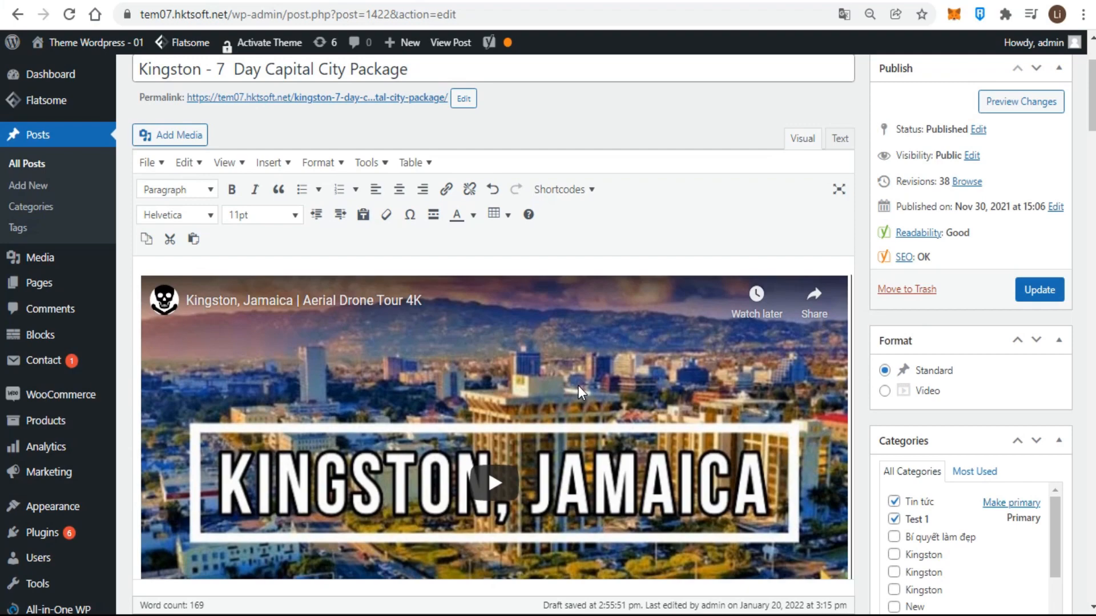
{"action": "key", "text": "BackSpace"}
{"action": "key", "text": "Return"}
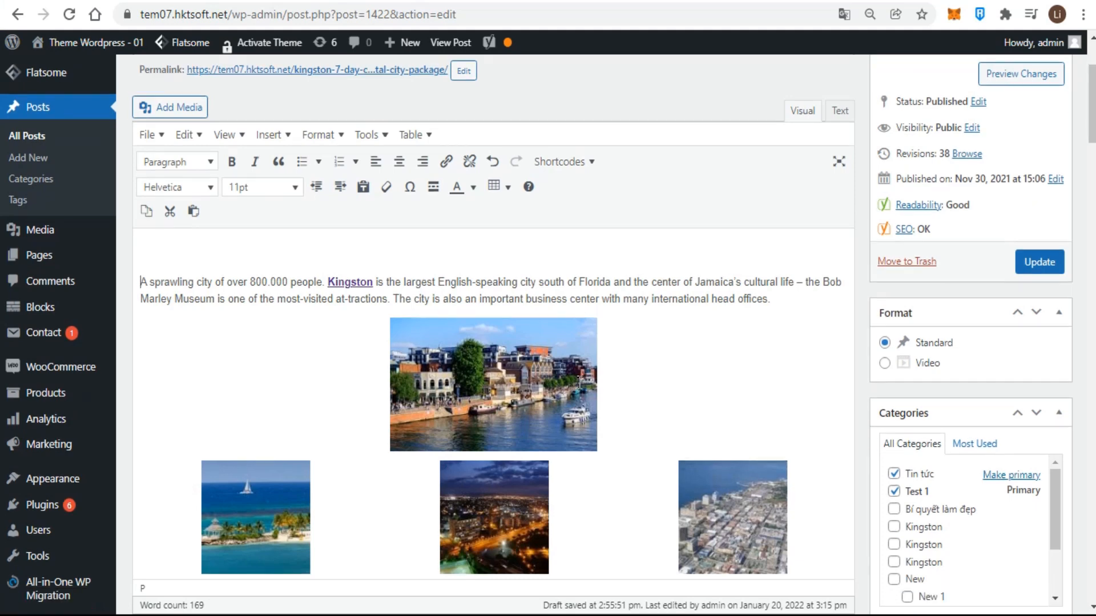
{"action": "left_click", "coordinate": [165, 108]}
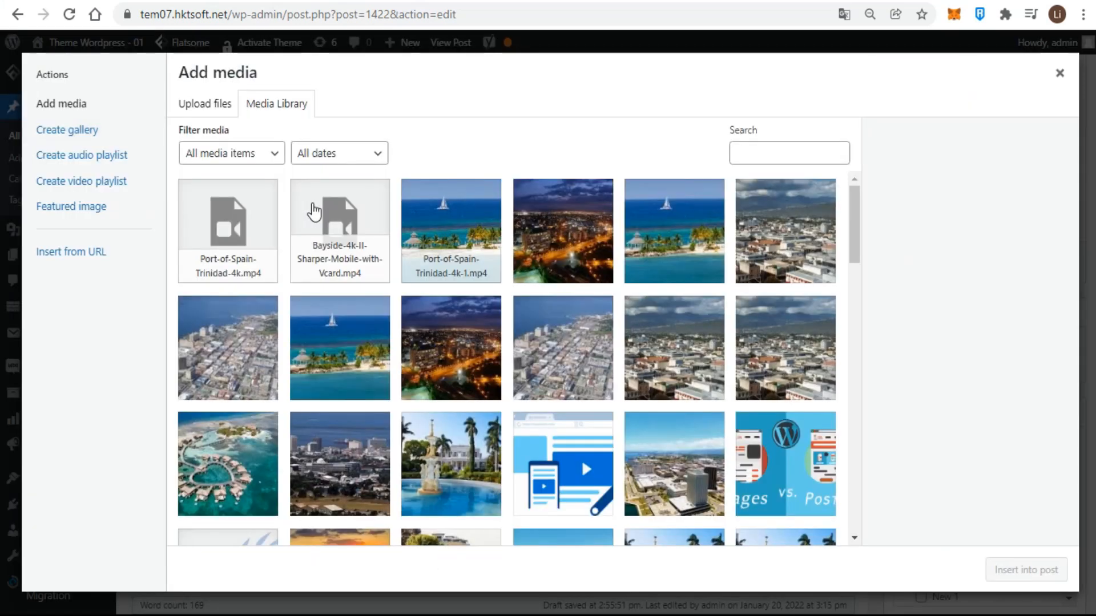
{"action": "left_click", "coordinate": [53, 253]}
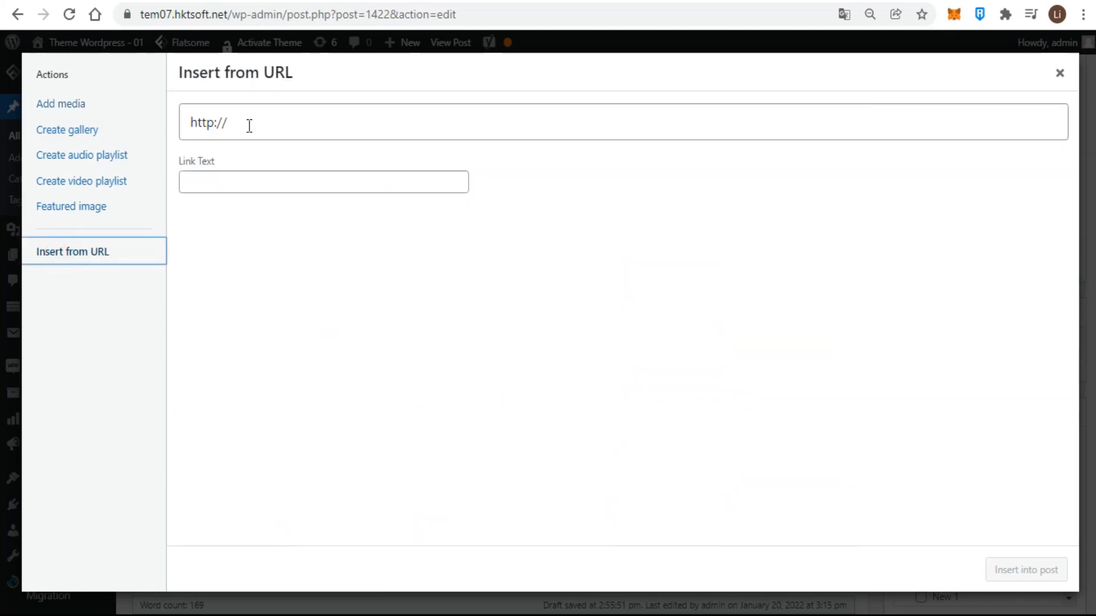
{"action": "left_click", "coordinate": [249, 125]}
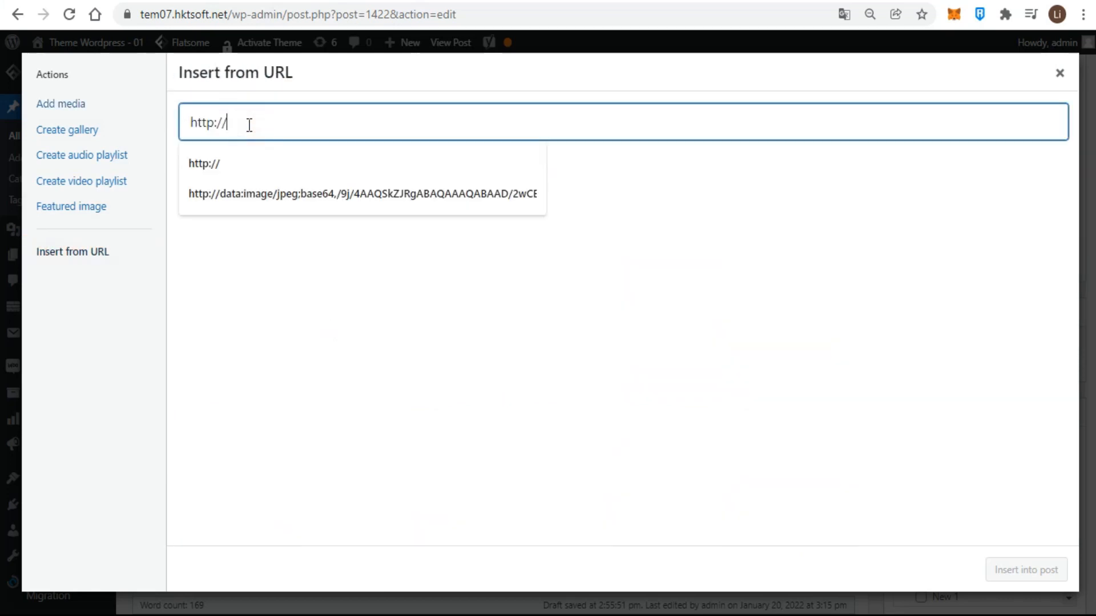
{"action": "type", "text": "https://www.youtube.com/watch?v=EjVuSaMVhU0"}
{"action": "left_click_drag", "start_coordinate": [228, 125], "coordinate": [177, 125]}
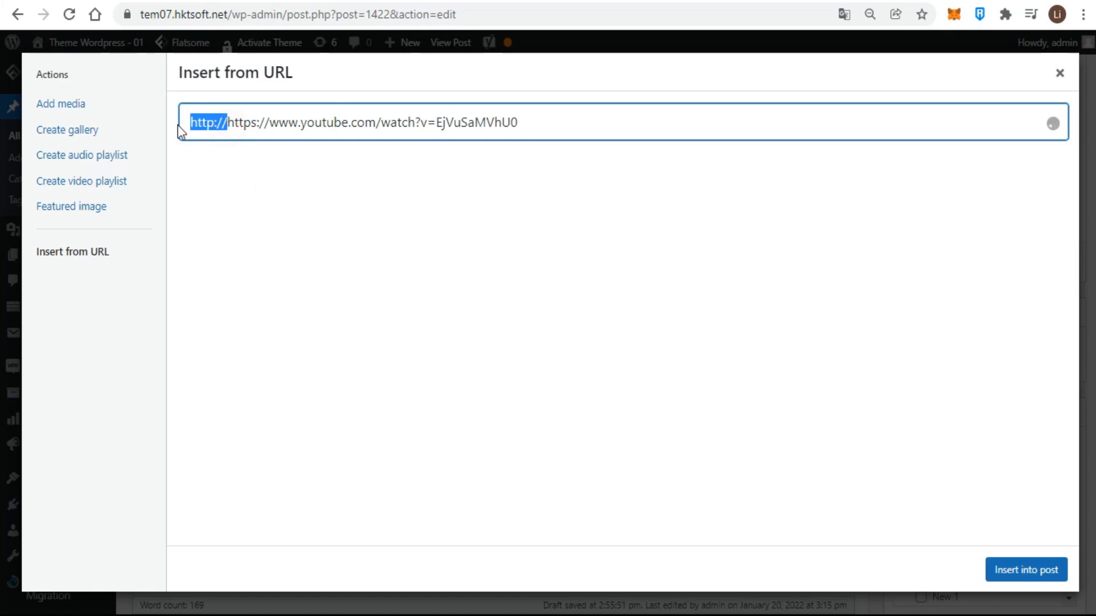
{"action": "key", "text": "BackSpace"}
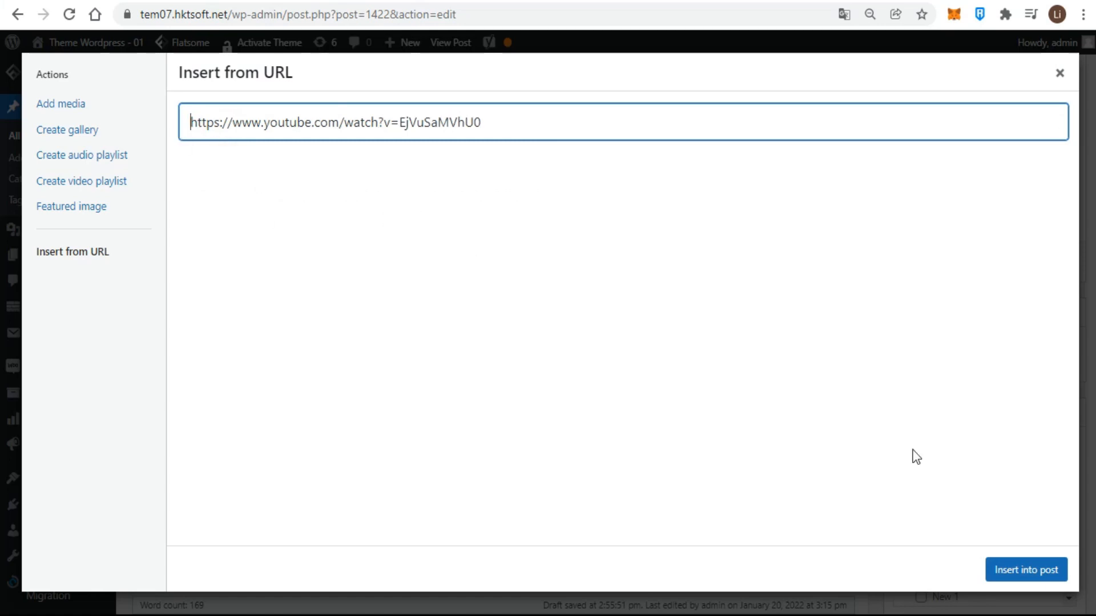
{"action": "left_click", "coordinate": [1021, 572]}
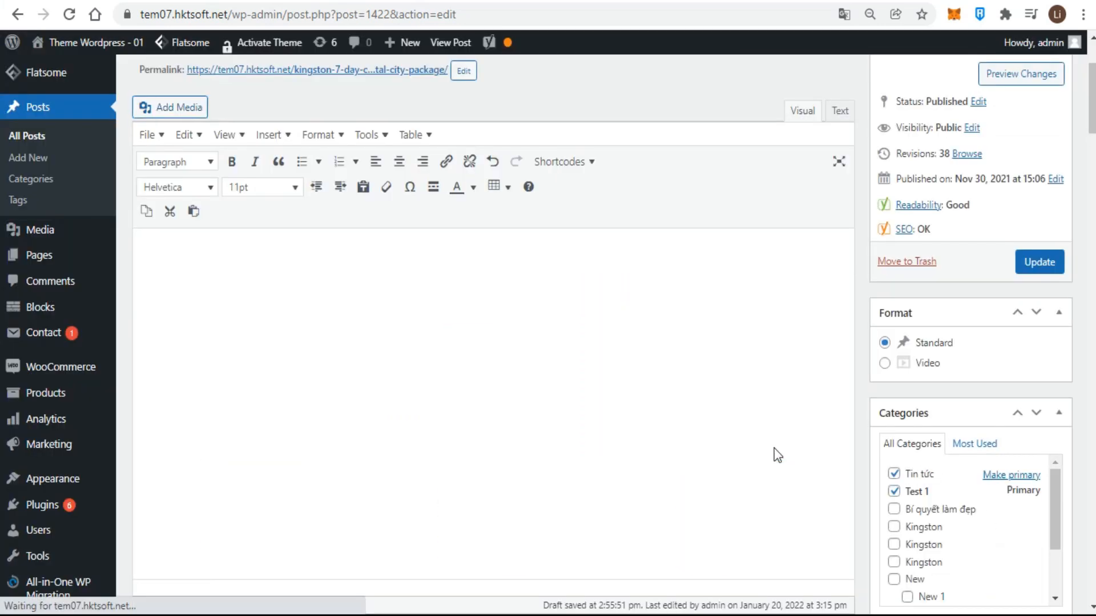
{"action": "scroll", "coordinate": [751, 436], "scroll_direction": "down", "scroll_amount": 3}
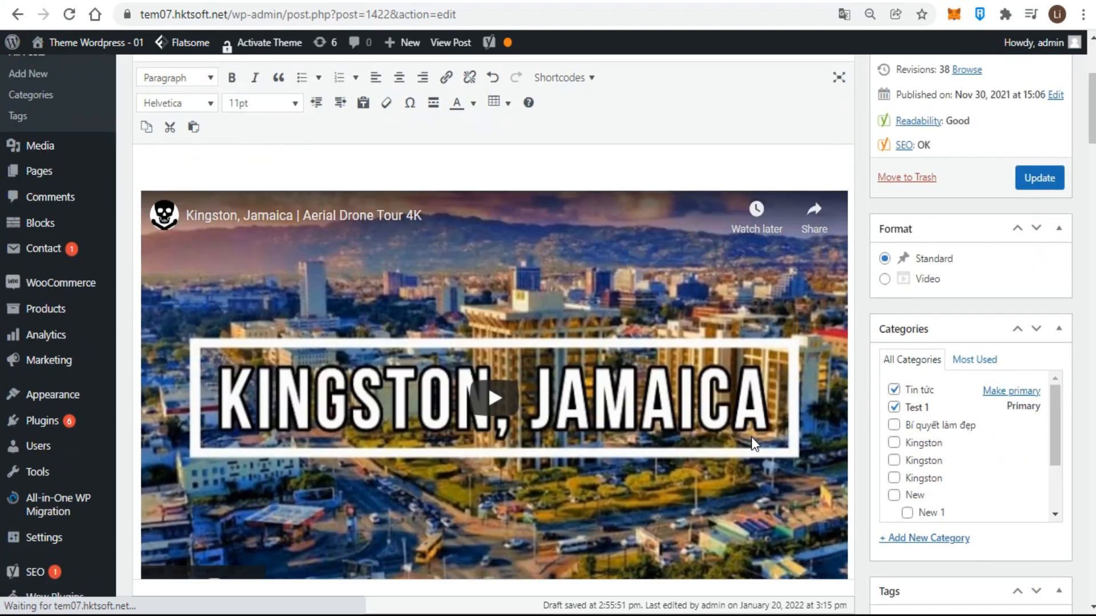
{"action": "scroll", "coordinate": [751, 436], "scroll_direction": "up", "scroll_amount": 2}
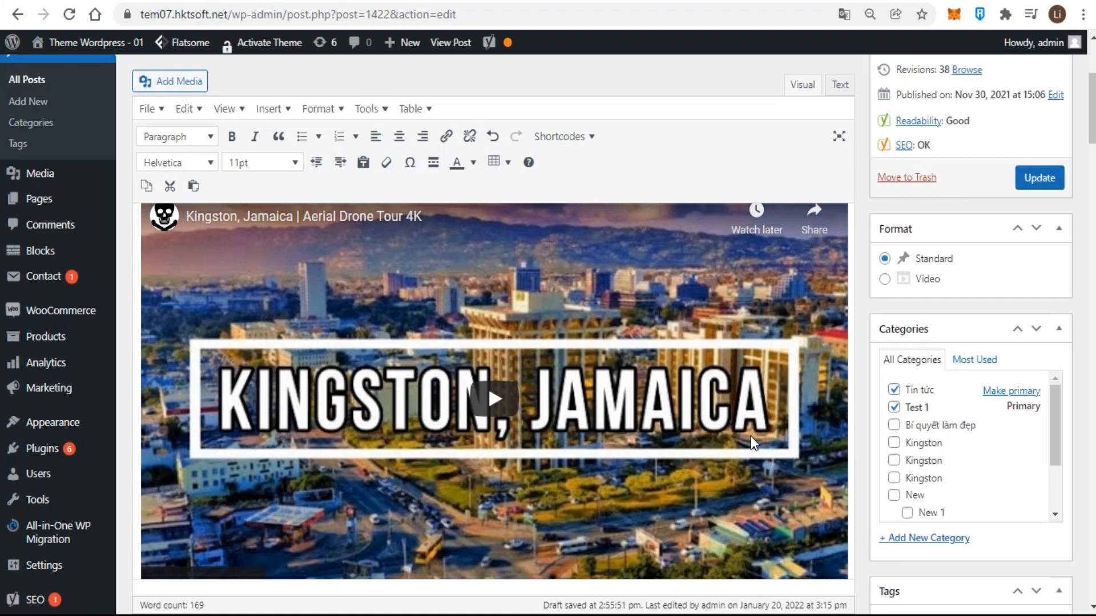
Remove the YouTube video inserted from its URL, leaving a blank line above the opening paragraph
{"action": "key", "text": "ctrl+z"}
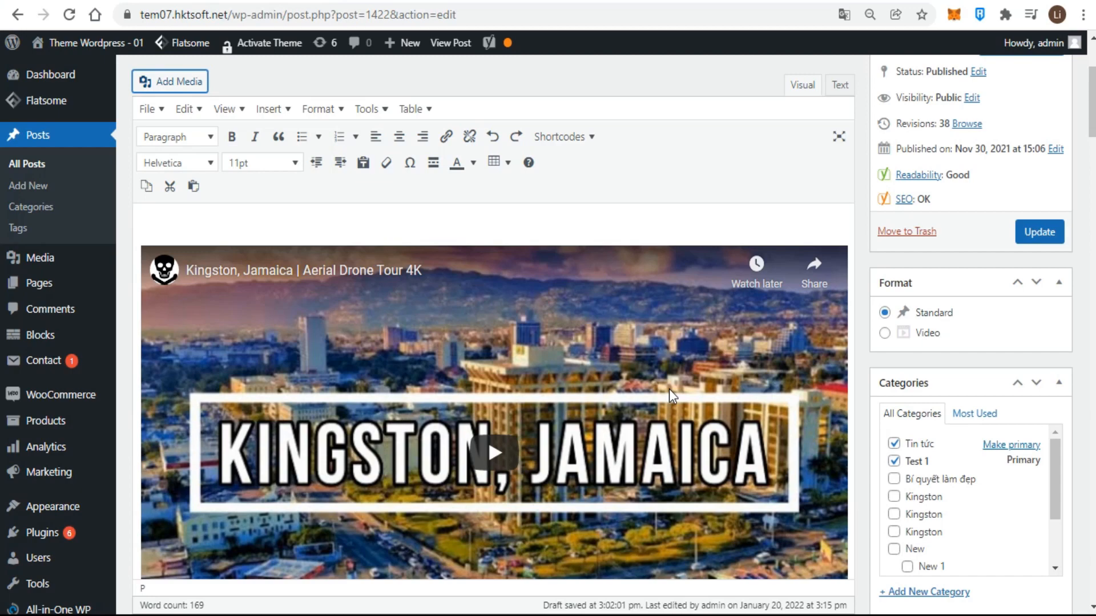
{"action": "left_click", "coordinate": [846, 402]}
{"action": "key", "text": "Delete"}
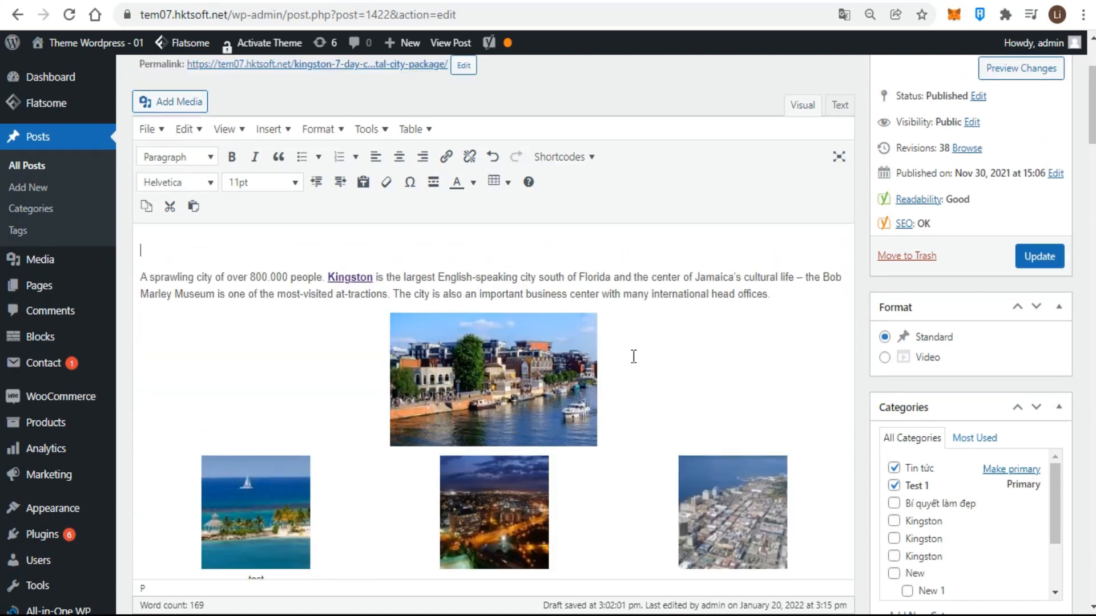
Insert Bayside-4k-II-Sharper-Mobile-with-Vcard.mp4 from the media library above the post's opening paragraph
{"action": "left_click", "coordinate": [170, 102]}
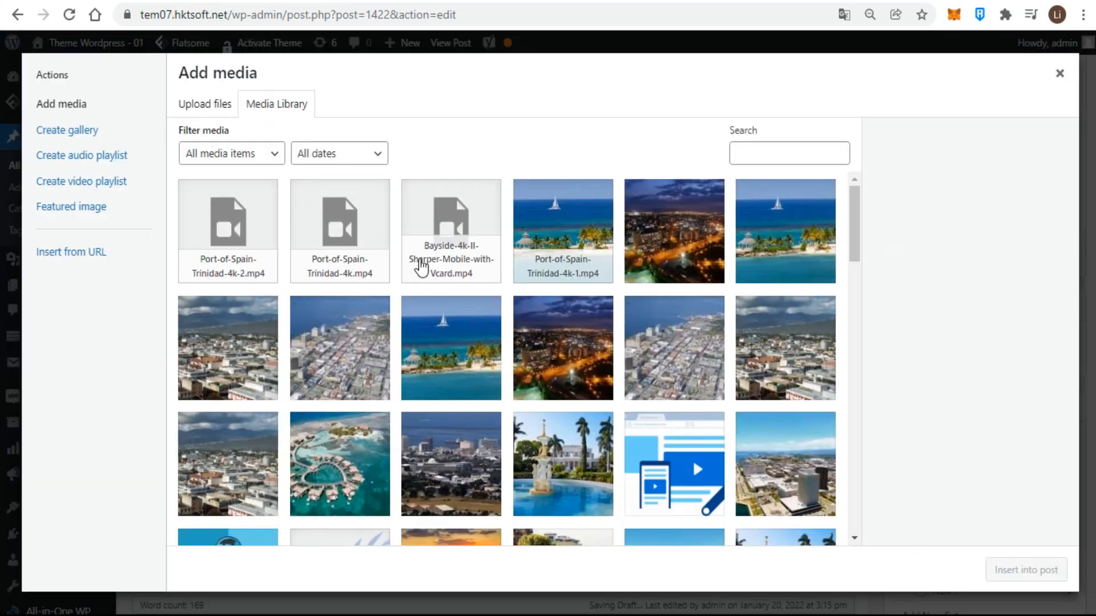
{"action": "left_click", "coordinate": [426, 257]}
{"action": "left_click", "coordinate": [1026, 571]}
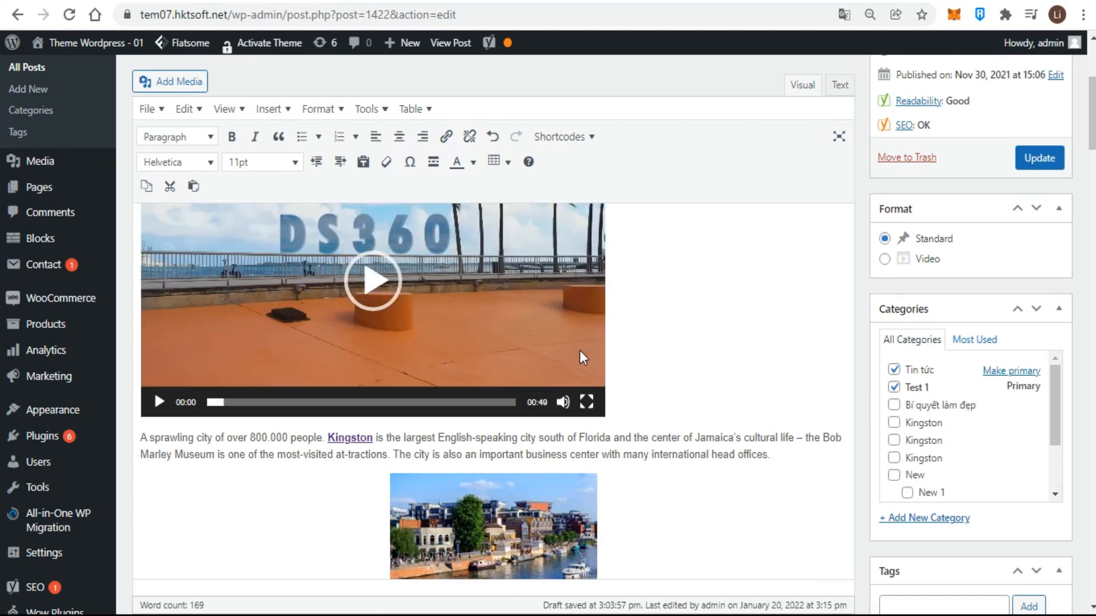
{"action": "scroll", "coordinate": [580, 351], "scroll_direction": "up", "scroll_amount": 2}
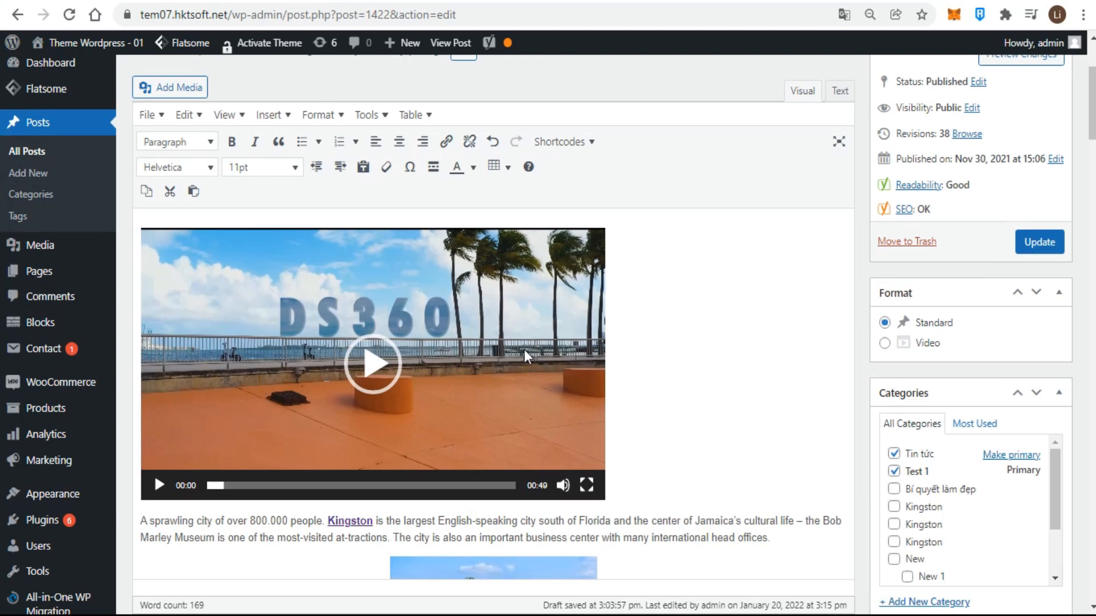
{"action": "scroll", "coordinate": [524, 349], "scroll_direction": "up", "scroll_amount": 2}
Try the Auto preload option in the inserted video's details, switch it back to Metadata and update the video
{"action": "left_click", "coordinate": [496, 377]}
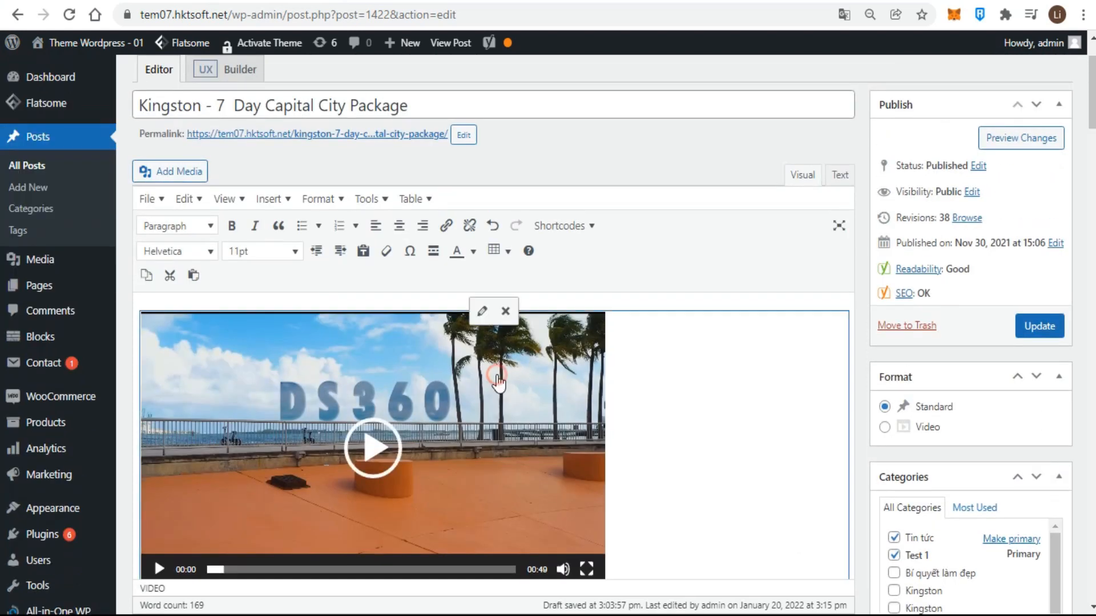
{"action": "left_click", "coordinate": [482, 311]}
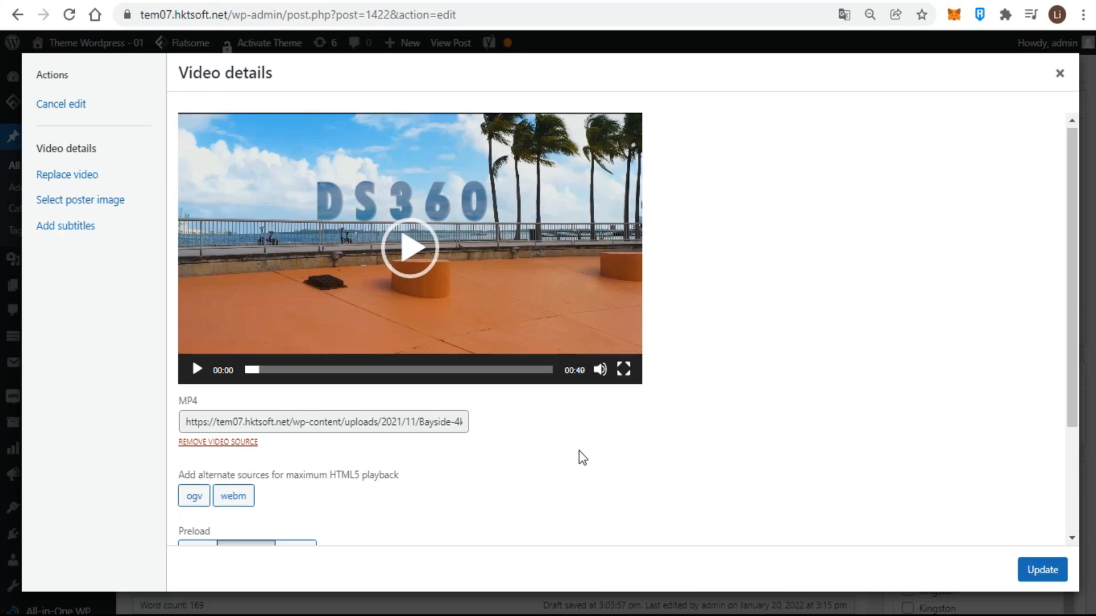
{"action": "scroll", "coordinate": [579, 450], "scroll_direction": "down", "scroll_amount": 3}
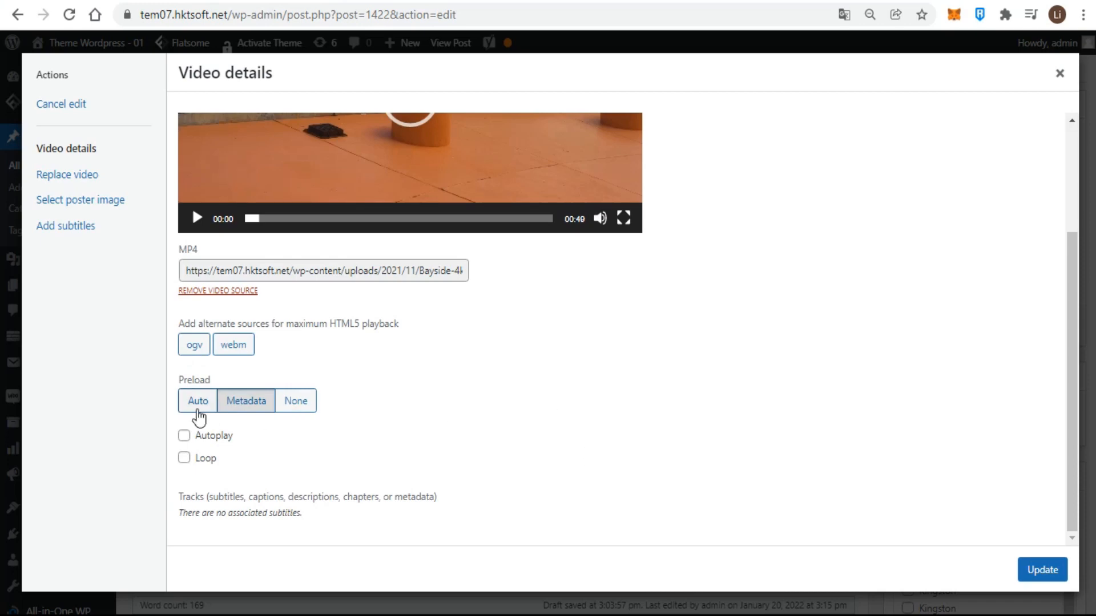
{"action": "left_click", "coordinate": [210, 411]}
{"action": "left_click", "coordinate": [246, 403]}
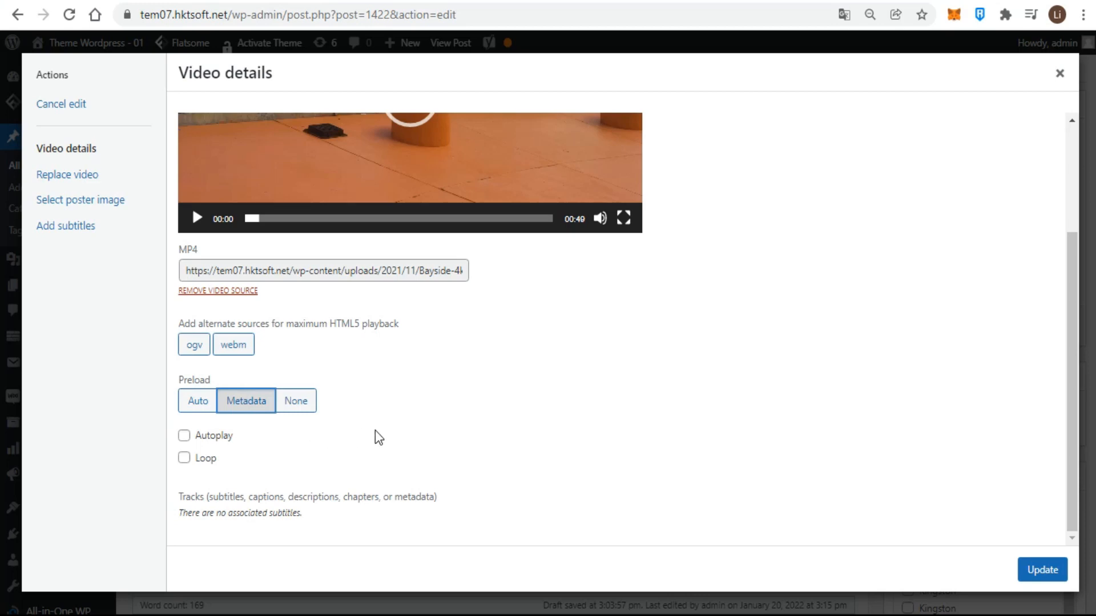
{"action": "scroll", "coordinate": [375, 437], "scroll_direction": "up", "scroll_amount": 3}
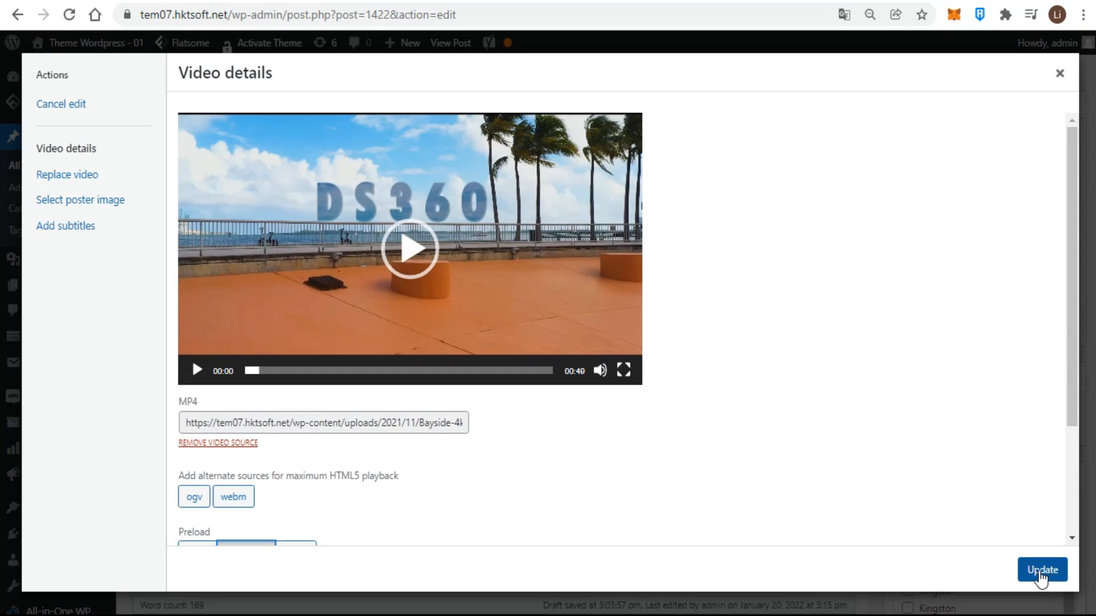
{"action": "left_click", "coordinate": [1040, 572]}
{"action": "left_click", "coordinate": [1039, 573]}
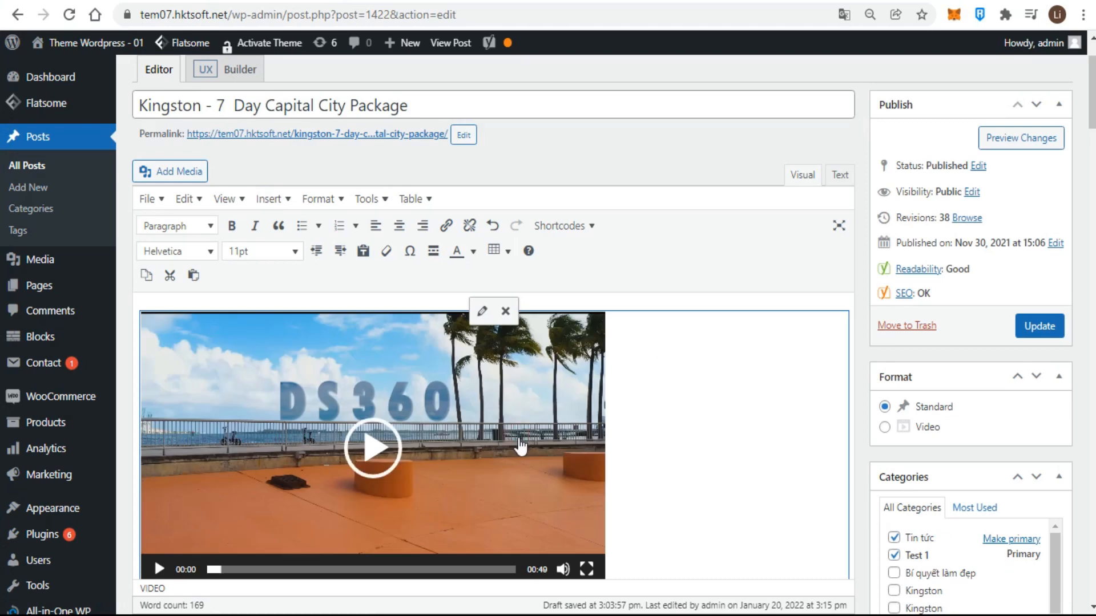
Set the aerial picture of the curved row of overwater bungalows as the video's poster image and update the video details
{"action": "scroll", "coordinate": [519, 445], "scroll_direction": "down", "scroll_amount": 1}
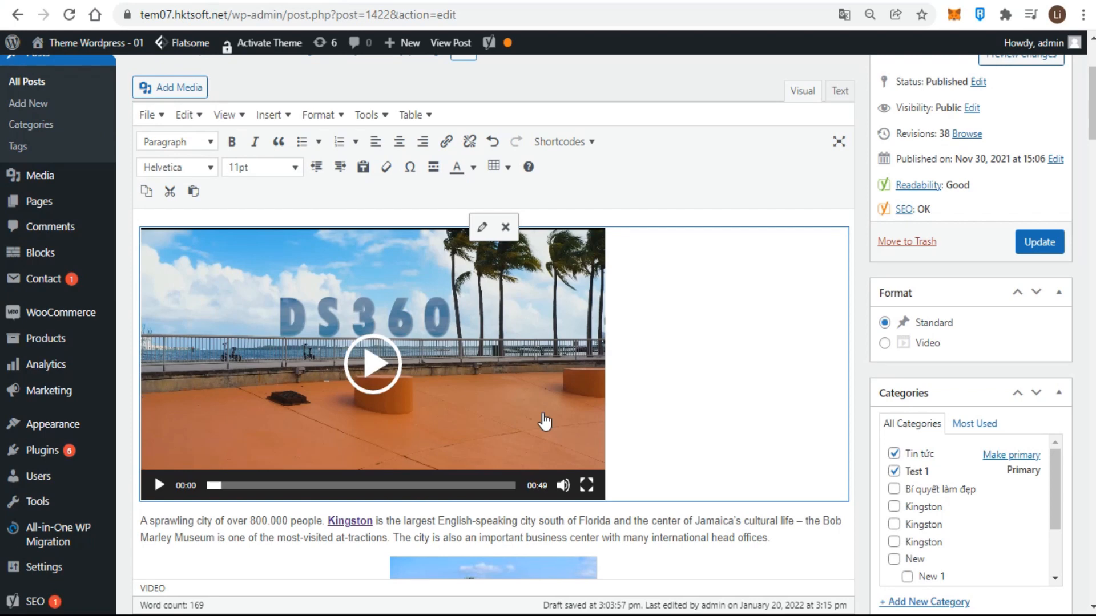
{"action": "left_click", "coordinate": [482, 226]}
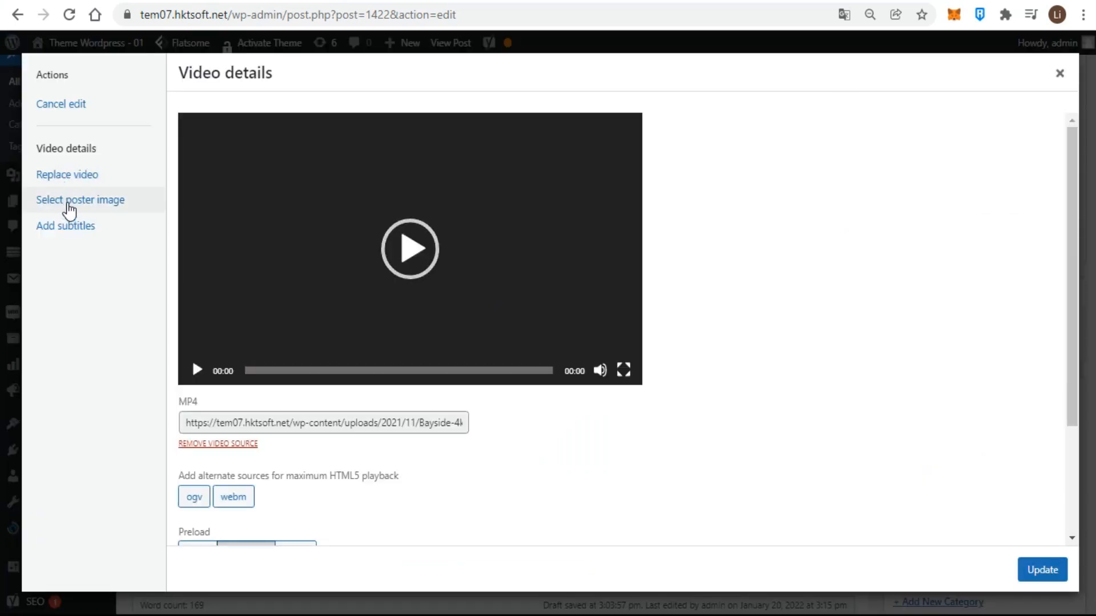
{"action": "left_click", "coordinate": [66, 207]}
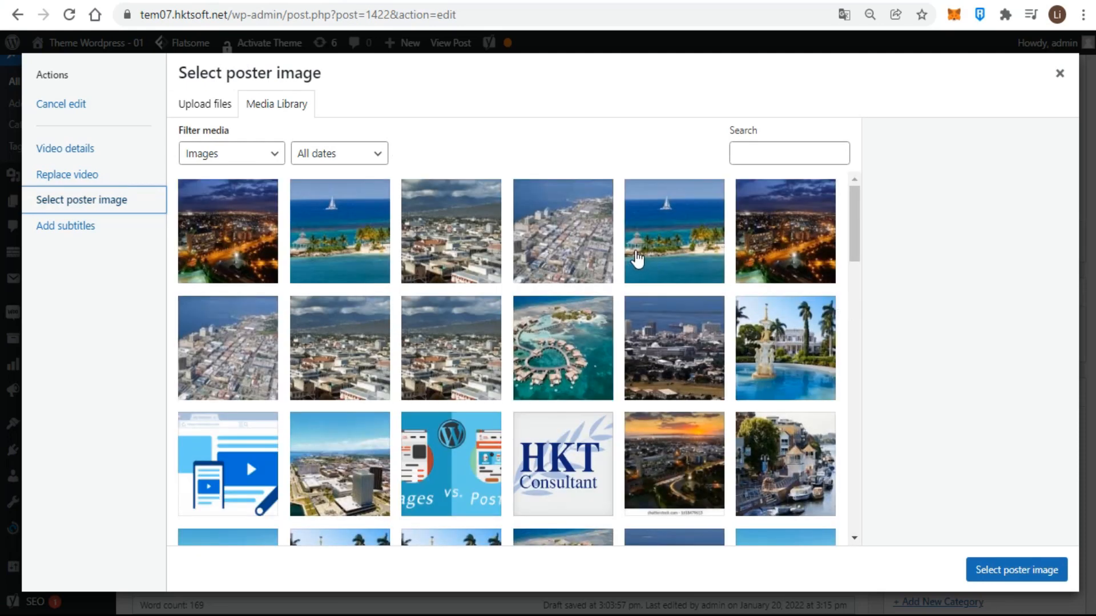
{"action": "left_click", "coordinate": [560, 369]}
{"action": "left_click", "coordinate": [986, 569]}
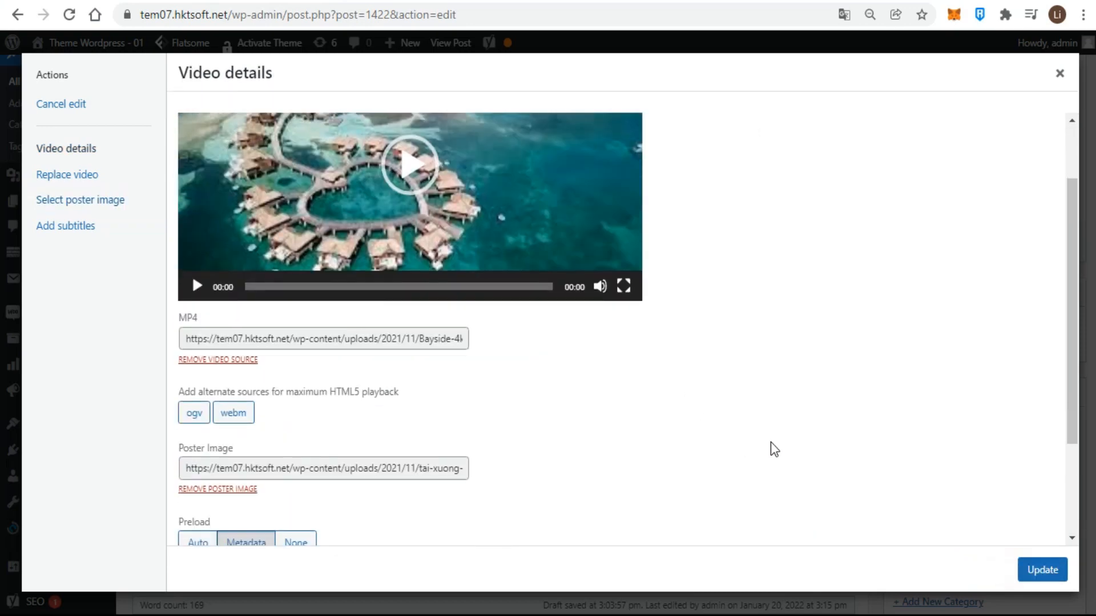
{"action": "scroll", "coordinate": [793, 456], "scroll_direction": "down", "scroll_amount": 3}
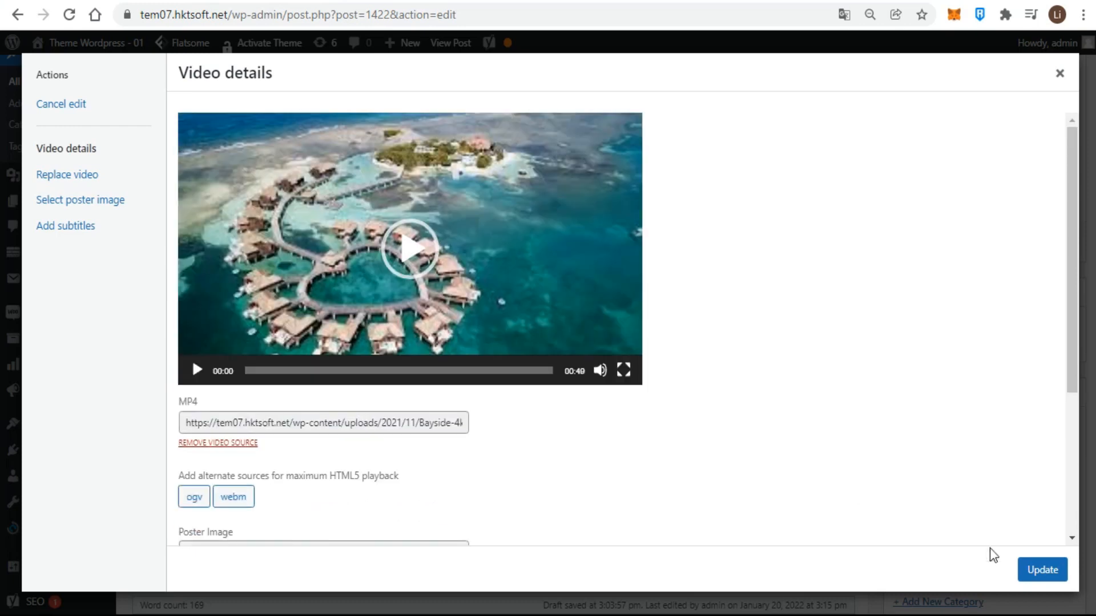
{"action": "left_click", "coordinate": [1042, 569]}
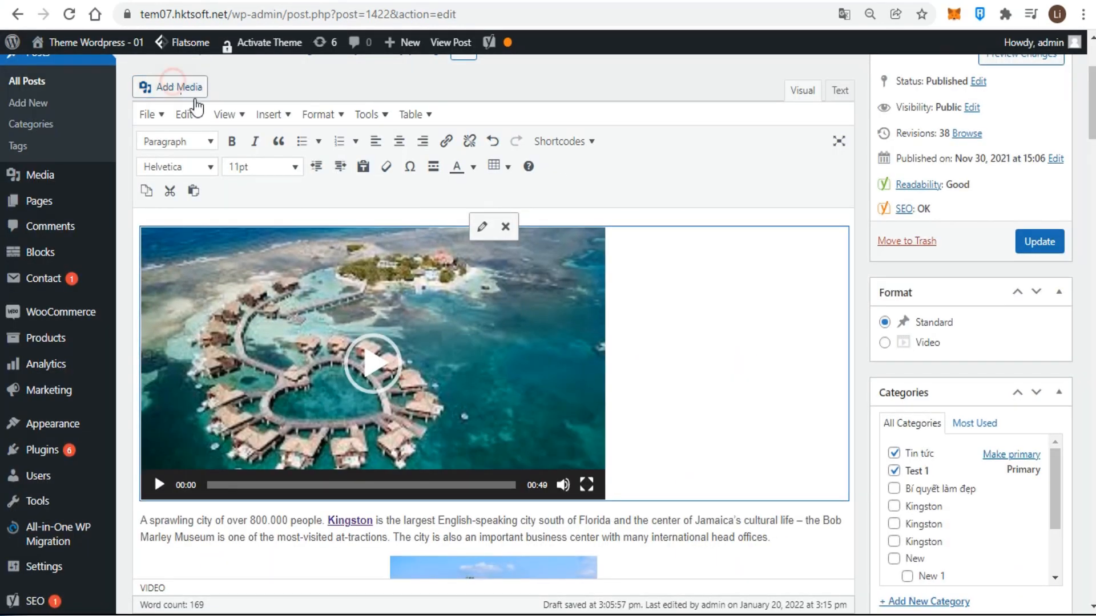
Create a video playlist from Port-of-Spain-Trinidad-4k-1.mp4, Bayside-4k-II-Sharper-Mobile-with-Vcard.mp4 and Port-of-Spain-Trinidad-4k.mp4 in the media library
{"action": "left_click", "coordinate": [183, 94]}
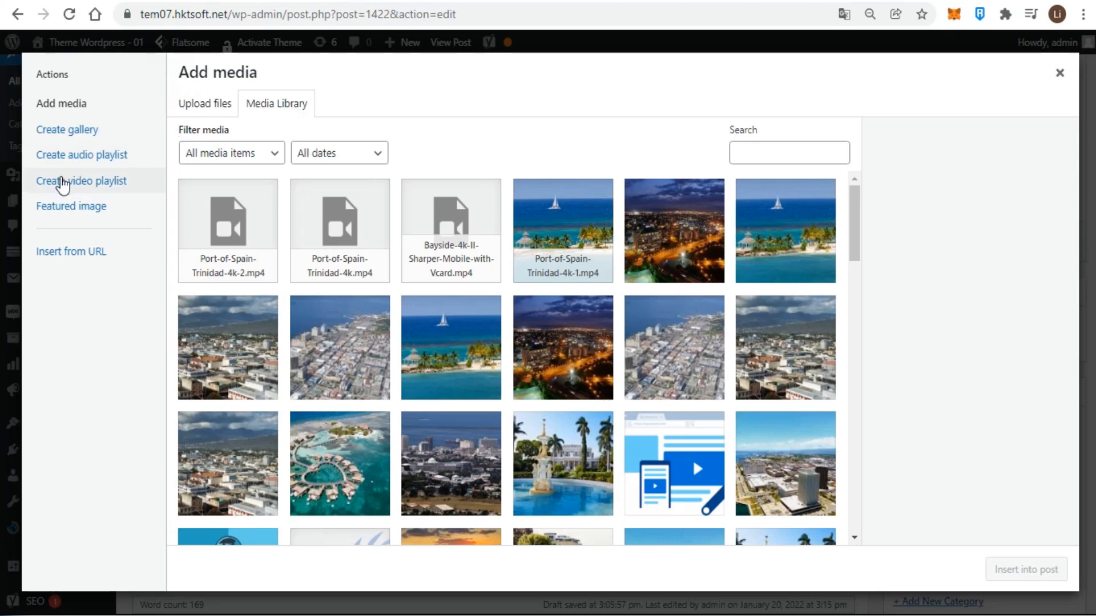
{"action": "left_click", "coordinate": [66, 182]}
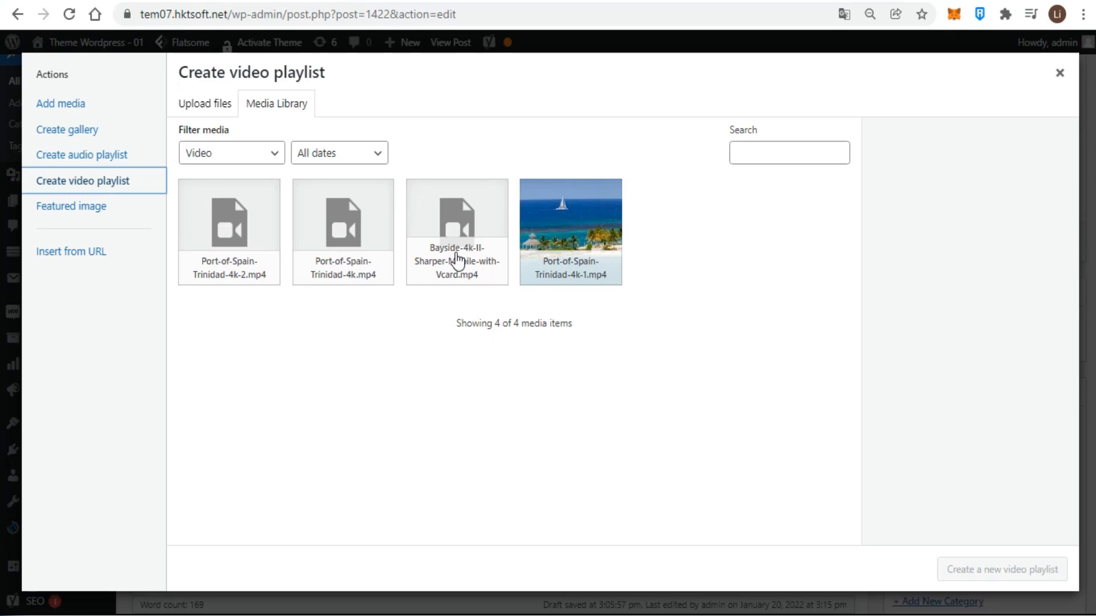
{"action": "left_click", "coordinate": [546, 225]}
{"action": "left_click", "coordinate": [496, 226]}
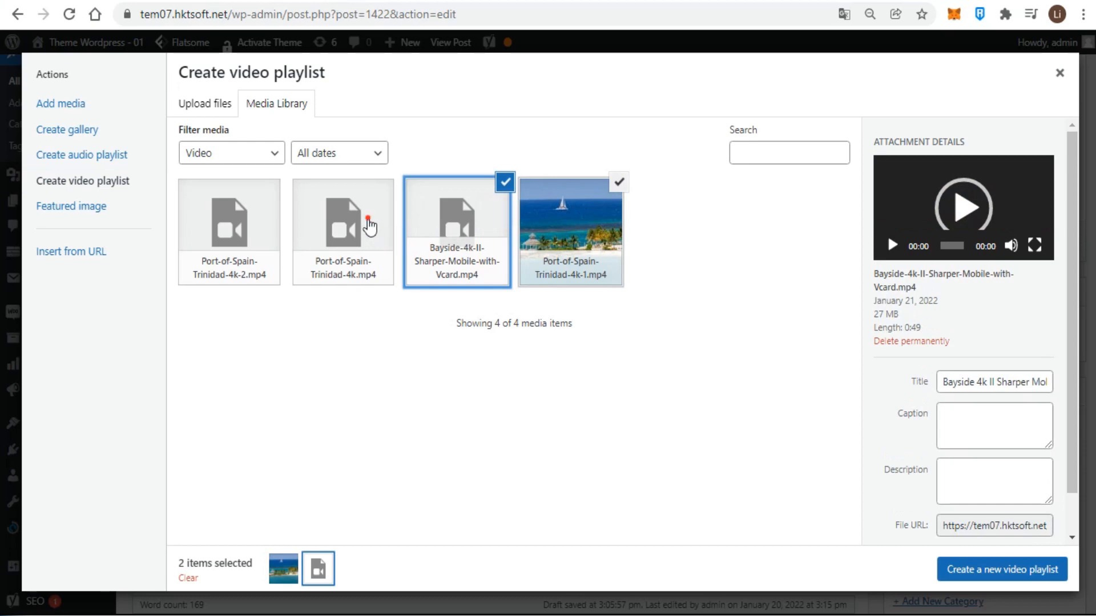
{"action": "left_click", "coordinate": [374, 215]}
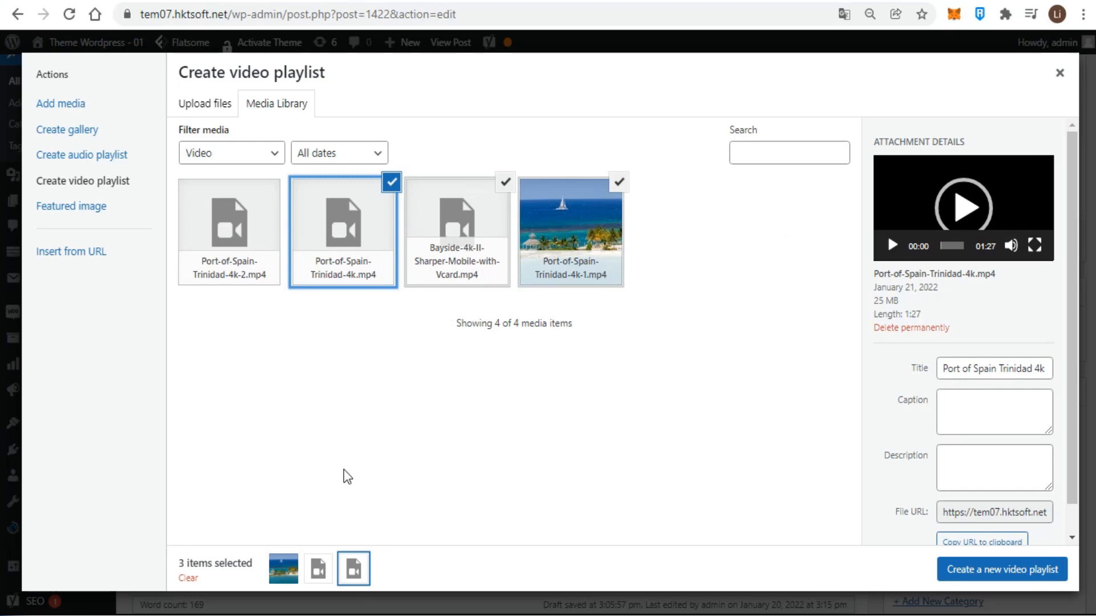
{"action": "left_click", "coordinate": [296, 578]}
{"action": "left_click", "coordinate": [315, 570]}
{"action": "left_click", "coordinate": [352, 575]}
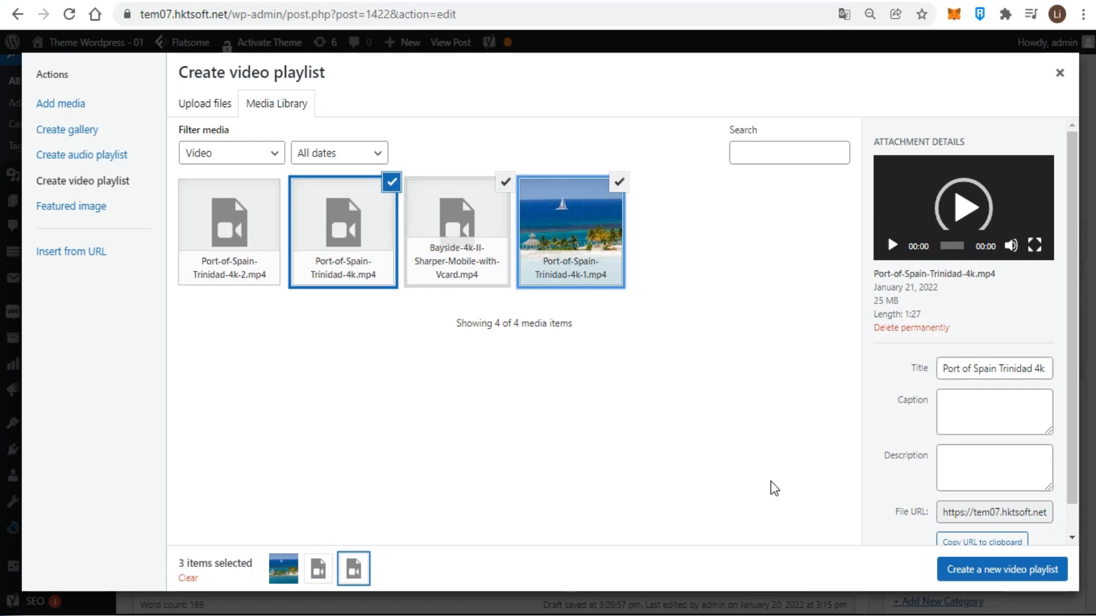
{"action": "left_click", "coordinate": [995, 570]}
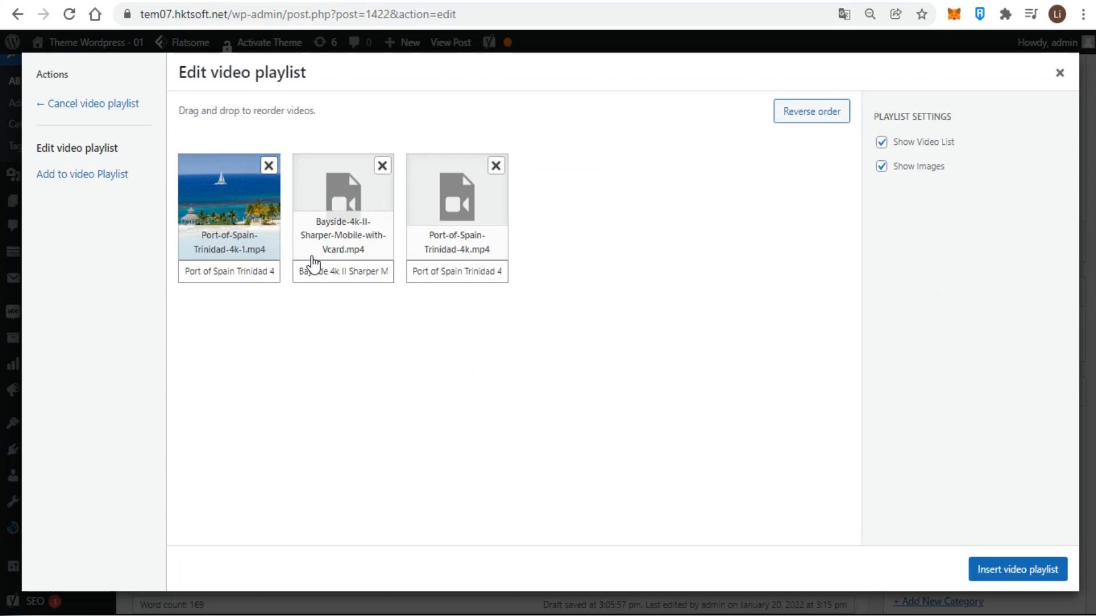
Reorder the playlist to Bayside-4k-II-Sharper-Mobile-with-Vcard.mp4, Port-of-Spain-Trinidad-4k-1.mp4, Port-of-Spain-Trinidad-4k.mp4, and insert it into the post
{"action": "left_click_drag", "start_coordinate": [340, 245], "coordinate": [440, 247]}
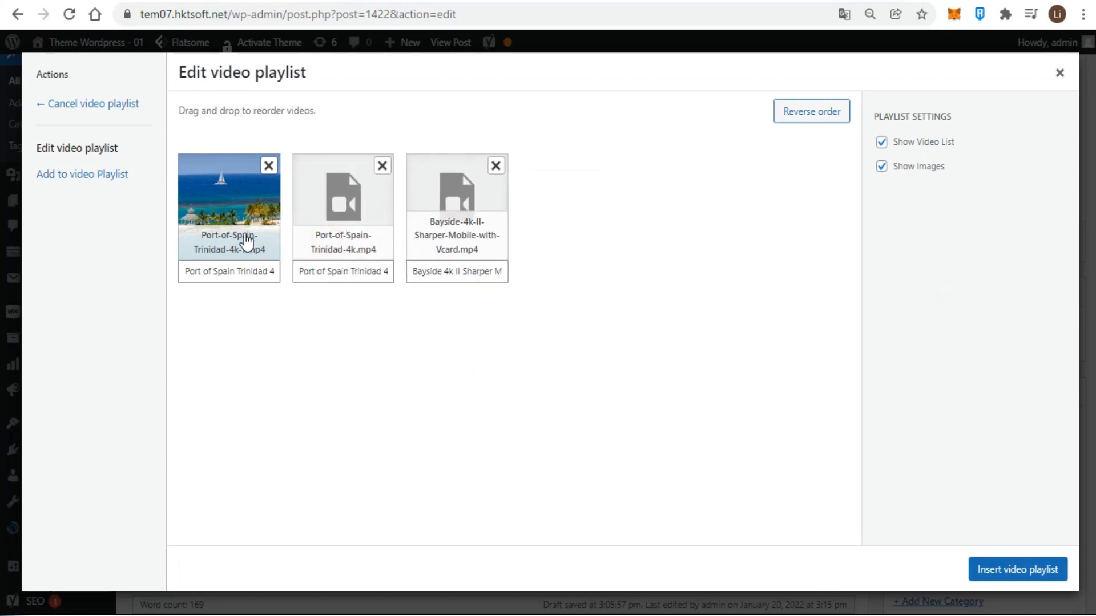
{"action": "left_click_drag", "start_coordinate": [244, 240], "coordinate": [363, 254]}
{"action": "left_click", "coordinate": [822, 127]}
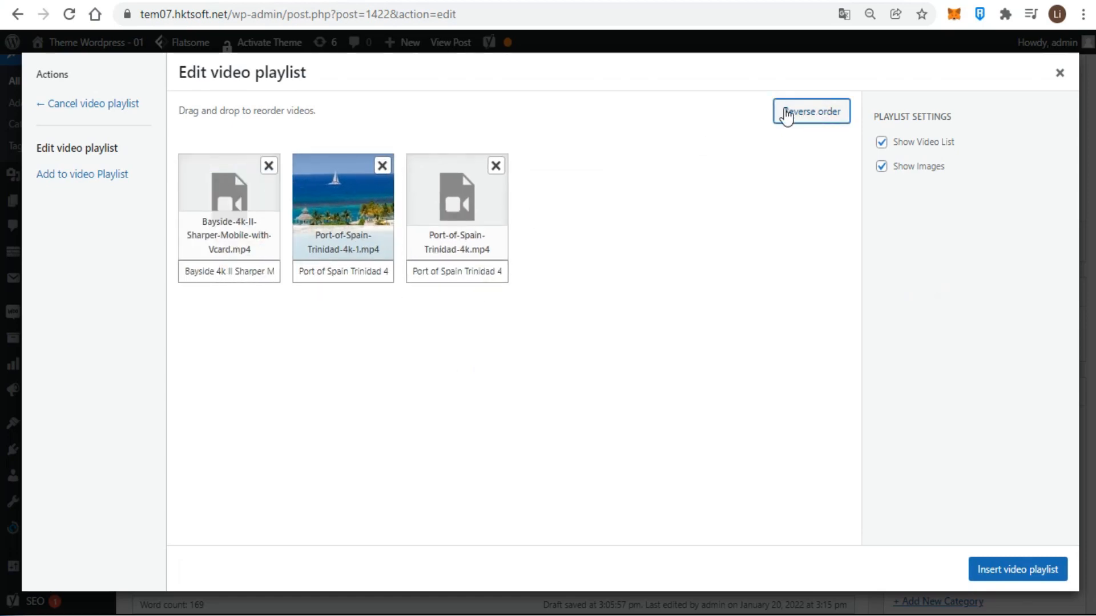
{"action": "left_click", "coordinate": [435, 271]}
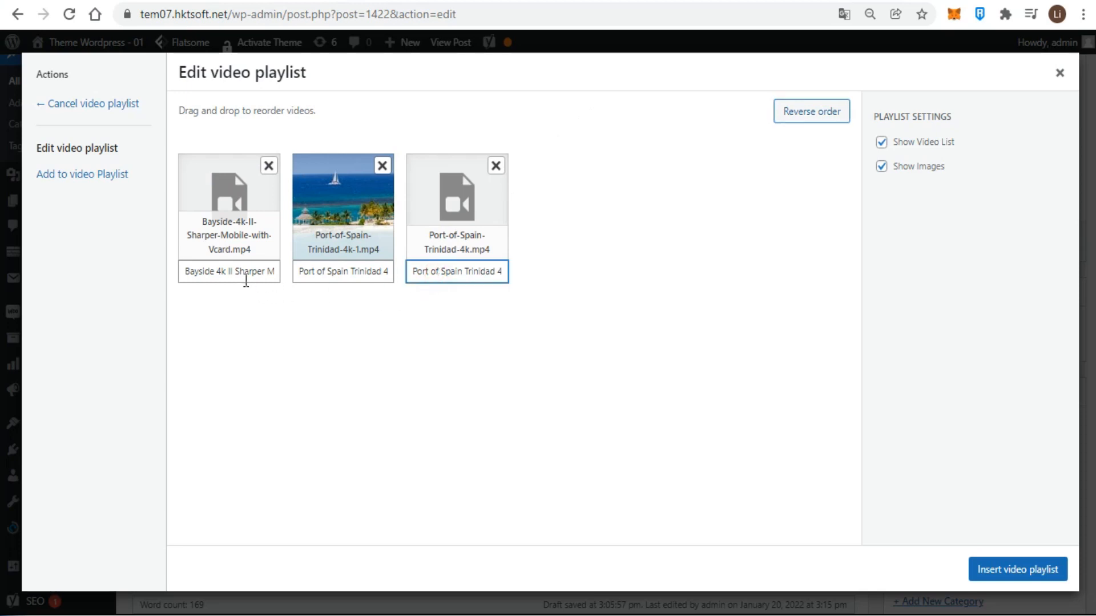
{"action": "left_click", "coordinate": [245, 271]}
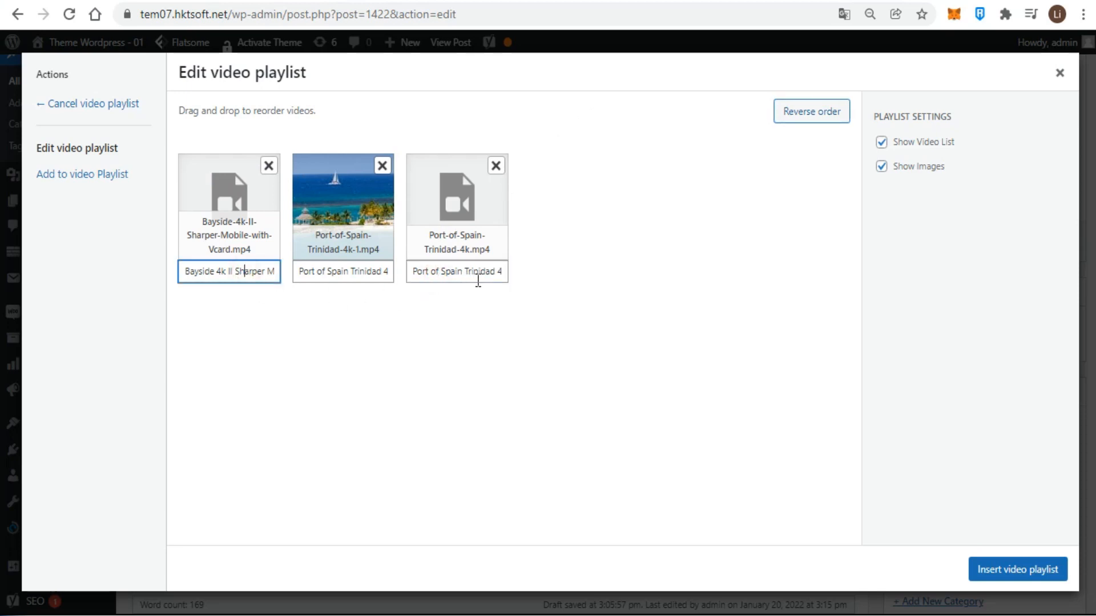
{"action": "left_click", "coordinate": [503, 271]}
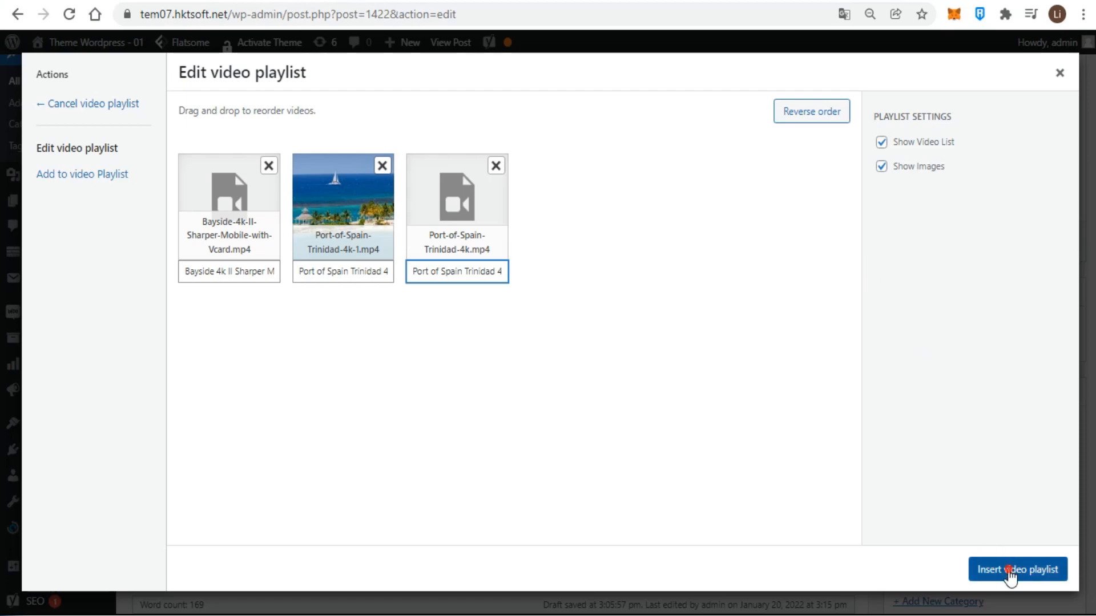
{"action": "left_click", "coordinate": [1010, 572]}
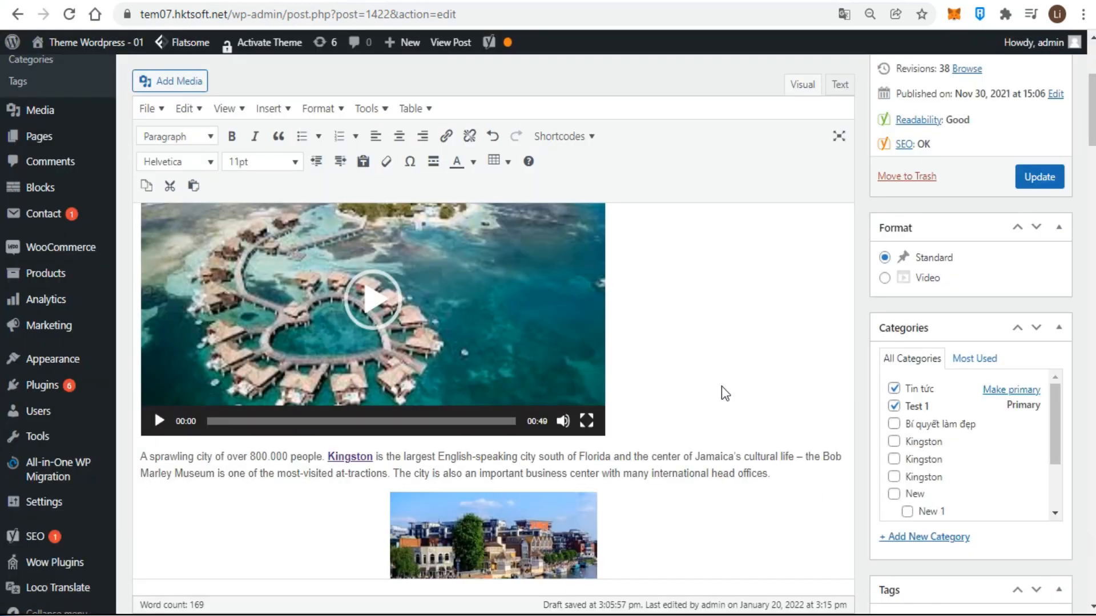
Look through the post content to check the inserted video playlist's player and its list of videos
{"action": "scroll", "coordinate": [722, 399], "scroll_direction": "up", "scroll_amount": 4}
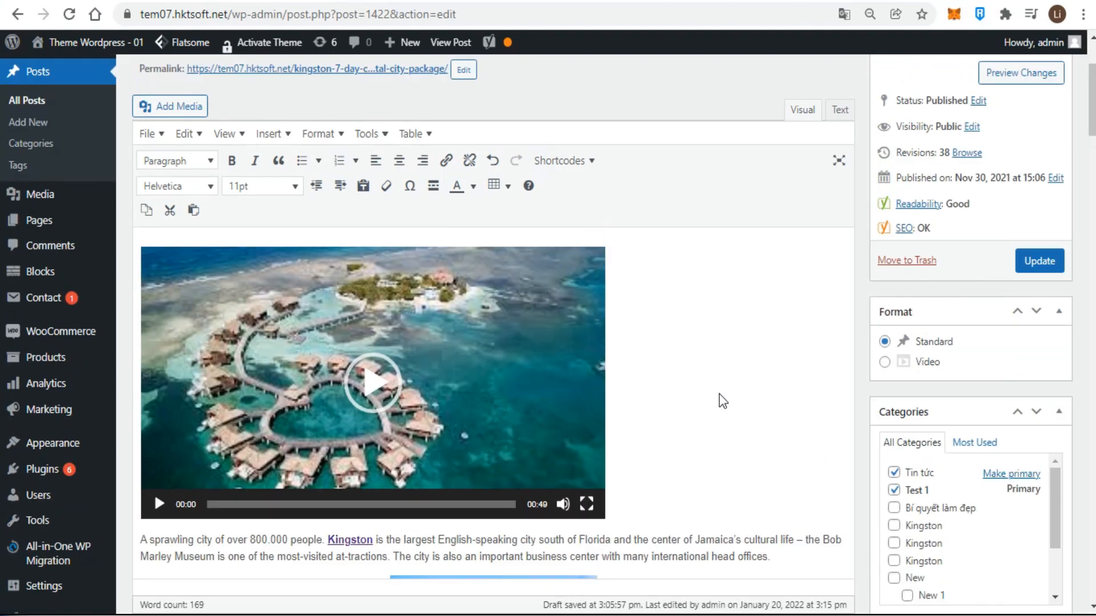
{"action": "scroll", "coordinate": [720, 396], "scroll_direction": "down", "scroll_amount": 5}
{"action": "scroll", "coordinate": [720, 393], "scroll_direction": "down", "scroll_amount": 3}
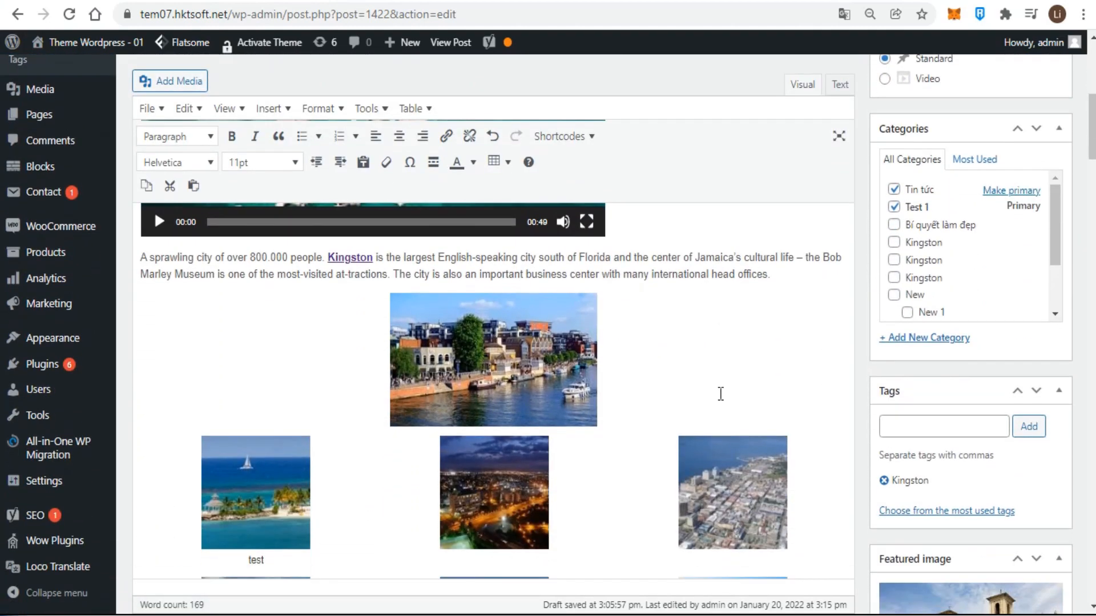
{"action": "scroll", "coordinate": [720, 394], "scroll_direction": "down", "scroll_amount": 6}
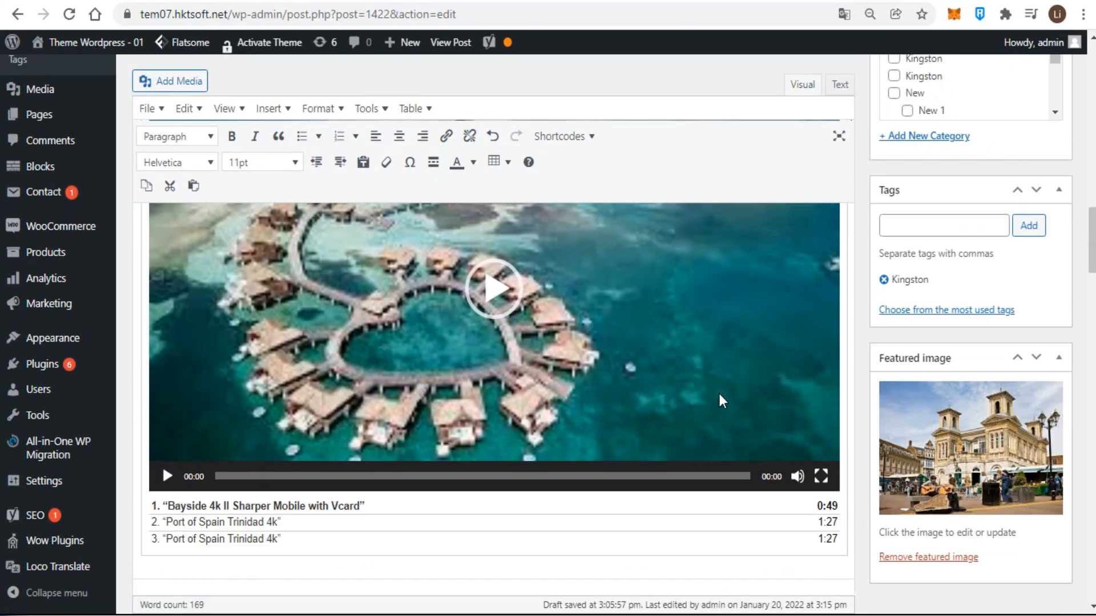
{"action": "scroll", "coordinate": [719, 400], "scroll_direction": "down", "scroll_amount": 2}
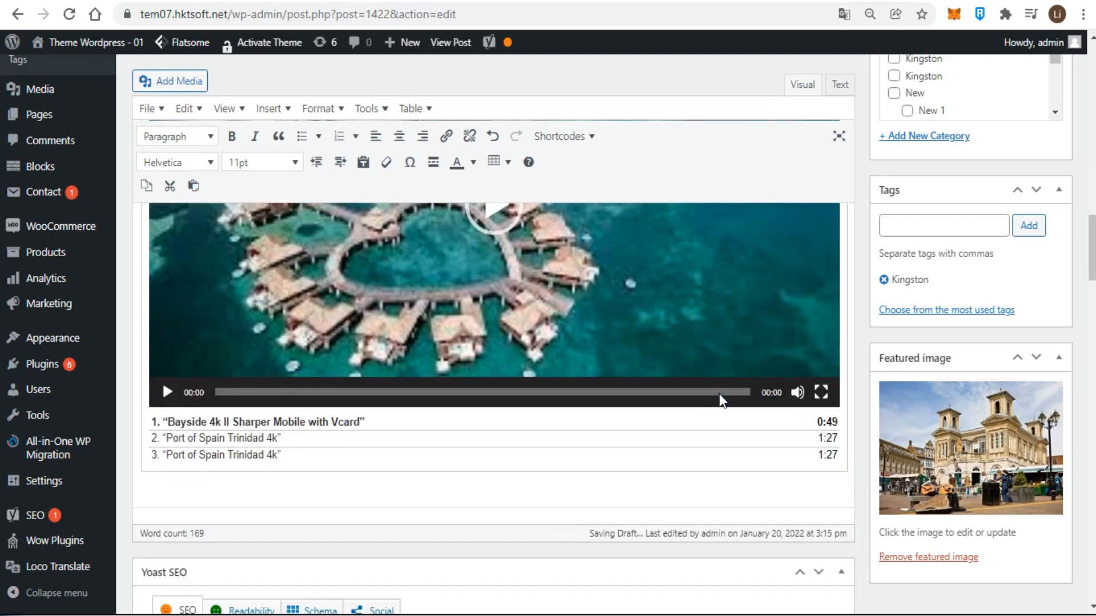
{"action": "scroll", "coordinate": [719, 397], "scroll_direction": "up", "scroll_amount": 3}
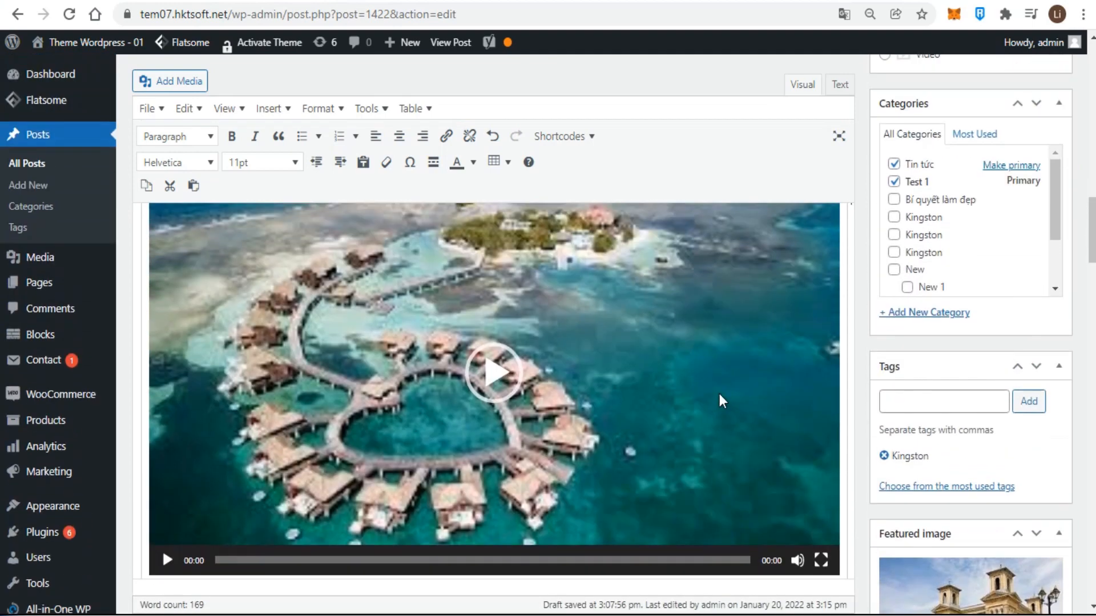
{"action": "scroll", "coordinate": [719, 394], "scroll_direction": "up", "scroll_amount": 10}
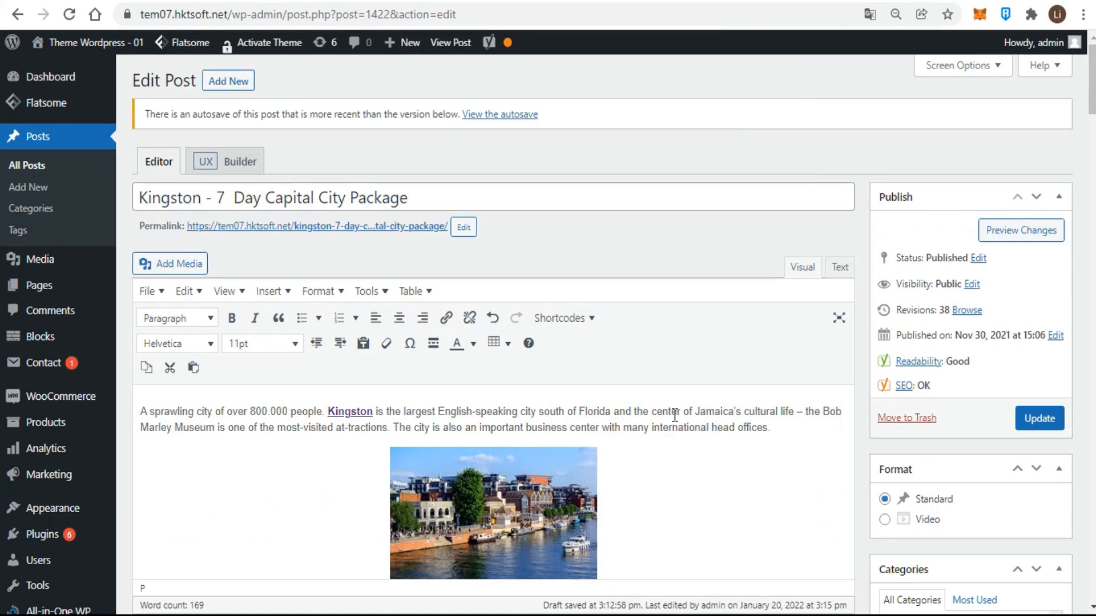
Add a blank line below the paragraph ending in "Mackerel Run down", above the "Saltfis Fritters" line
{"action": "scroll", "coordinate": [675, 415], "scroll_direction": "down", "scroll_amount": 8}
{"action": "scroll", "coordinate": [673, 416], "scroll_direction": "down", "scroll_amount": 7}
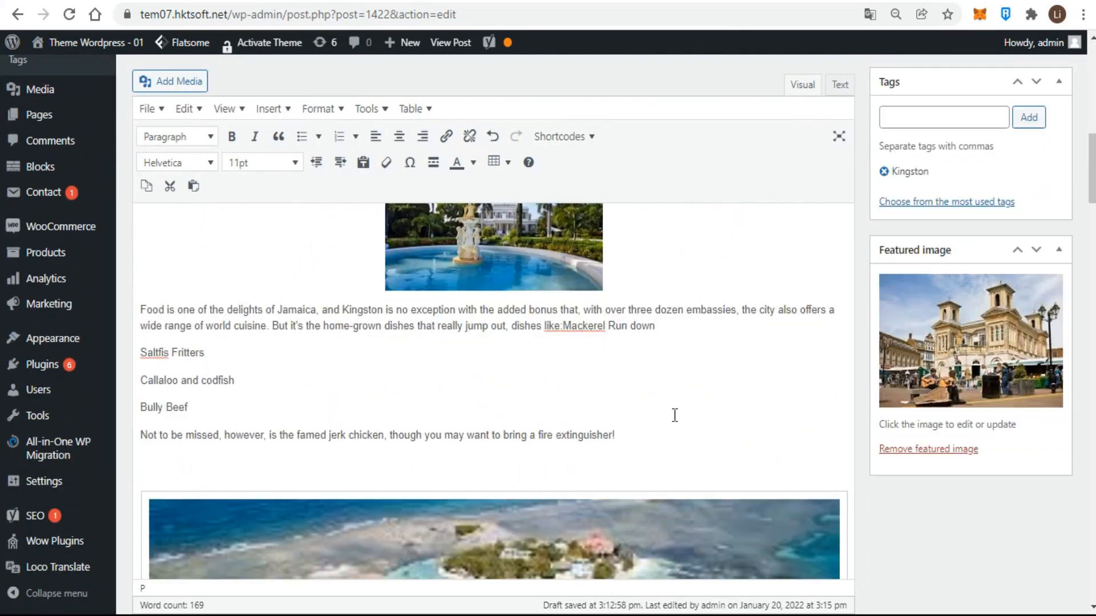
{"action": "left_click", "coordinate": [683, 243]}
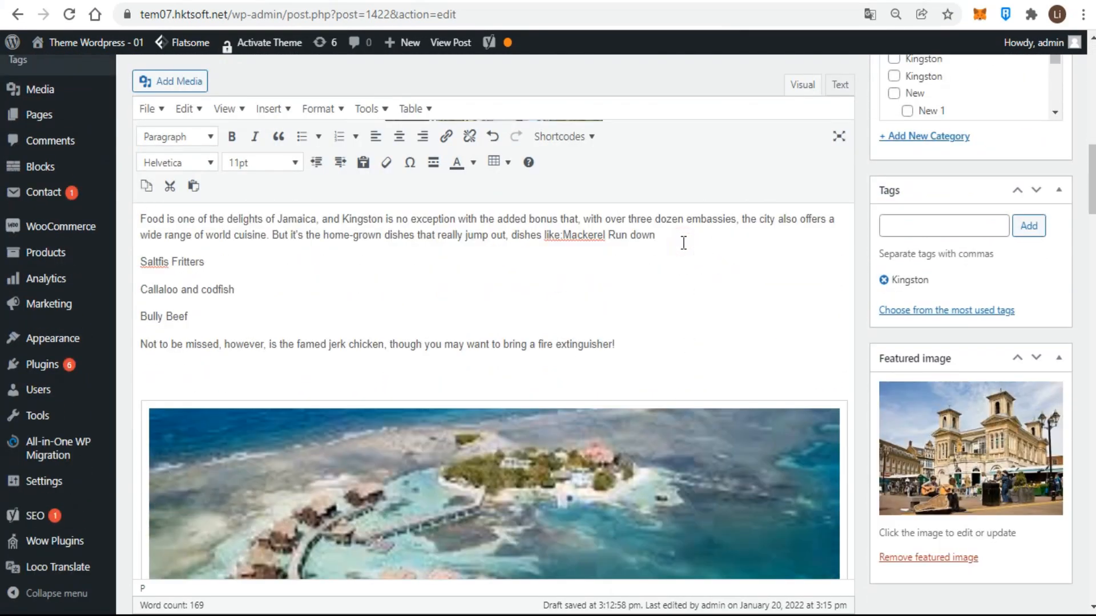
{"action": "key", "text": "Return"}
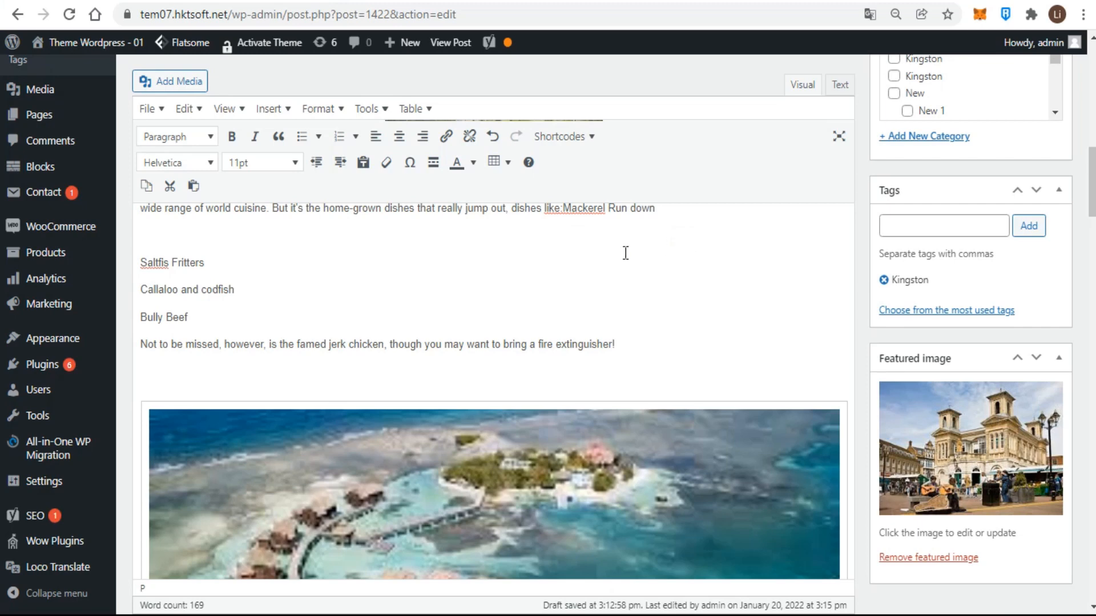
Upload the audio file 133.04 from the 1.3.3 folder and insert it on the blank line in the post
{"action": "left_click", "coordinate": [170, 84]}
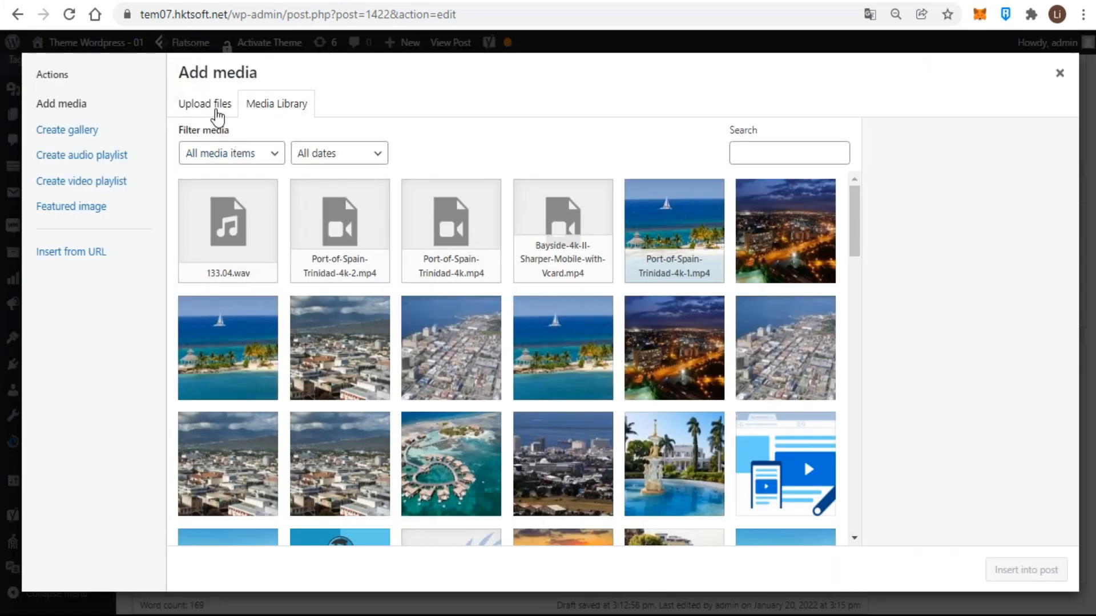
{"action": "left_click", "coordinate": [212, 109]}
{"action": "left_click", "coordinate": [617, 330]}
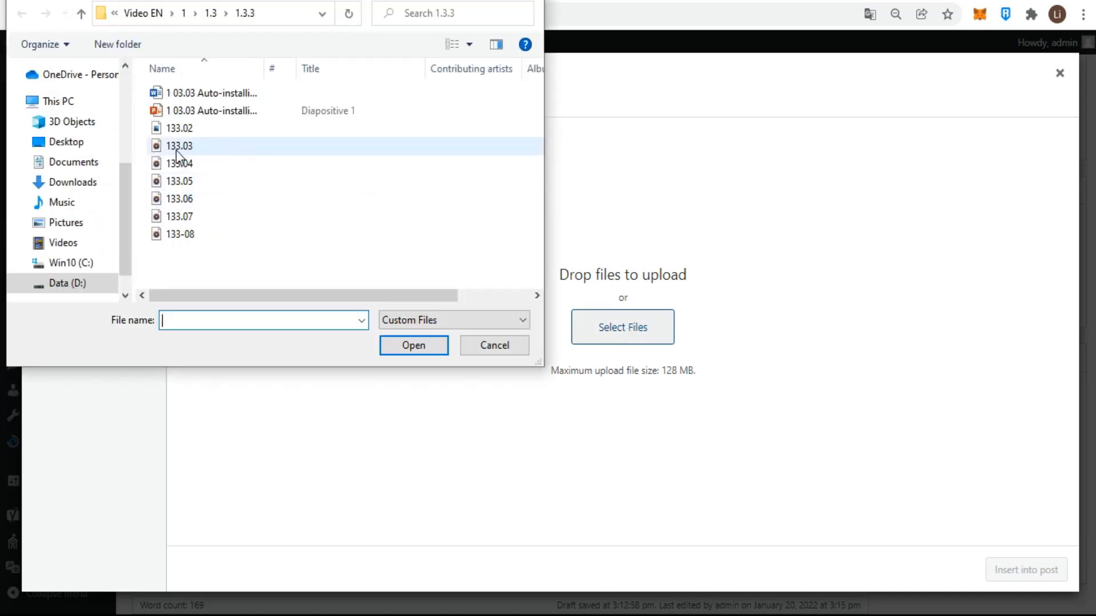
{"action": "left_click", "coordinate": [172, 147]}
{"action": "left_click", "coordinate": [179, 164]}
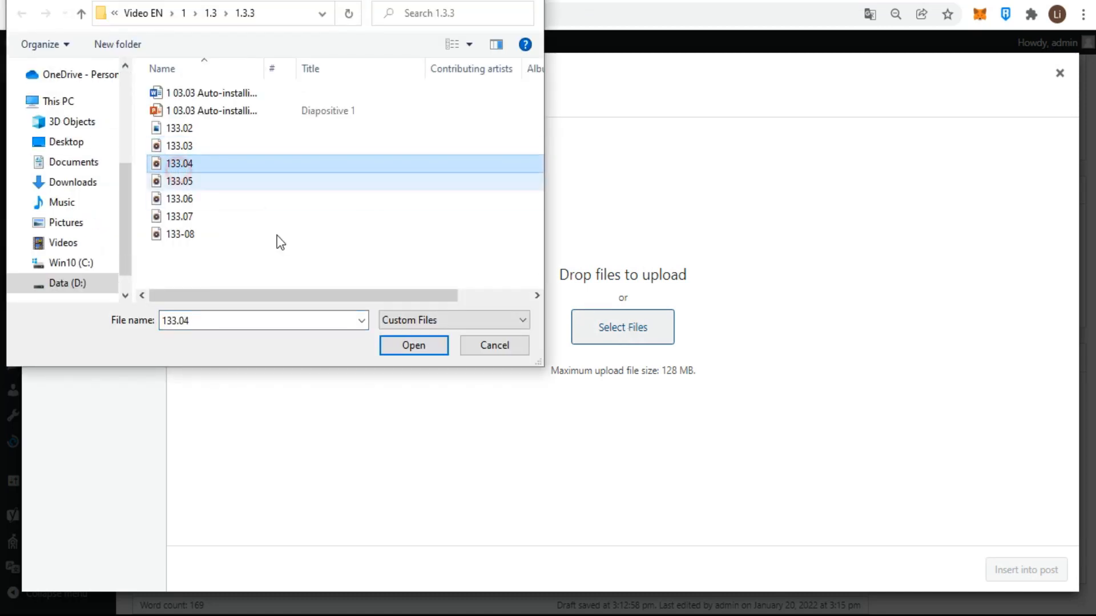
{"action": "left_click", "coordinate": [414, 347]}
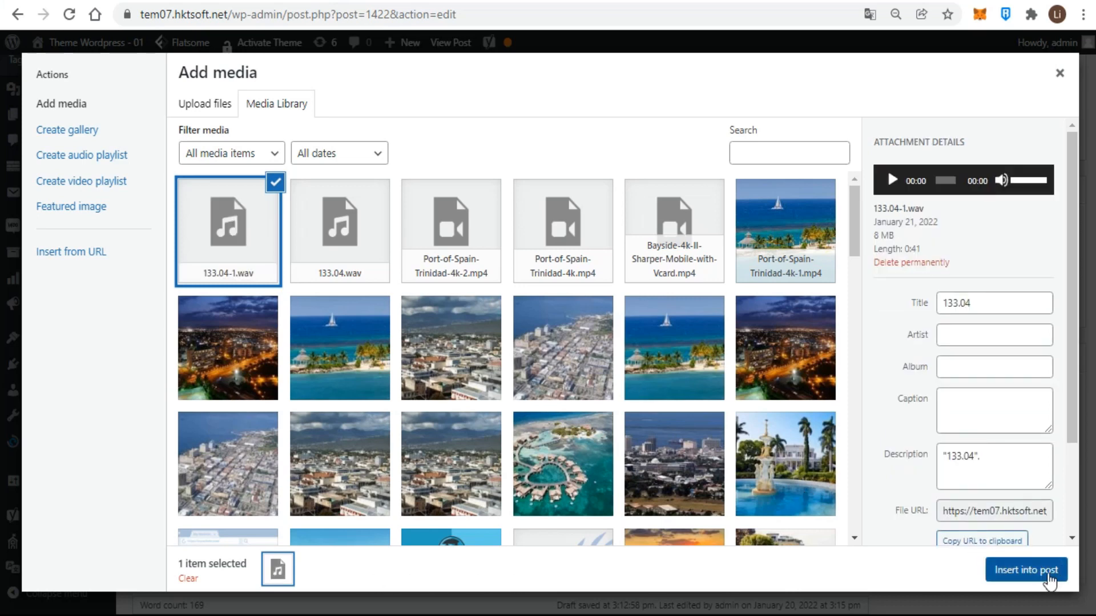
{"action": "left_click", "coordinate": [1022, 572]}
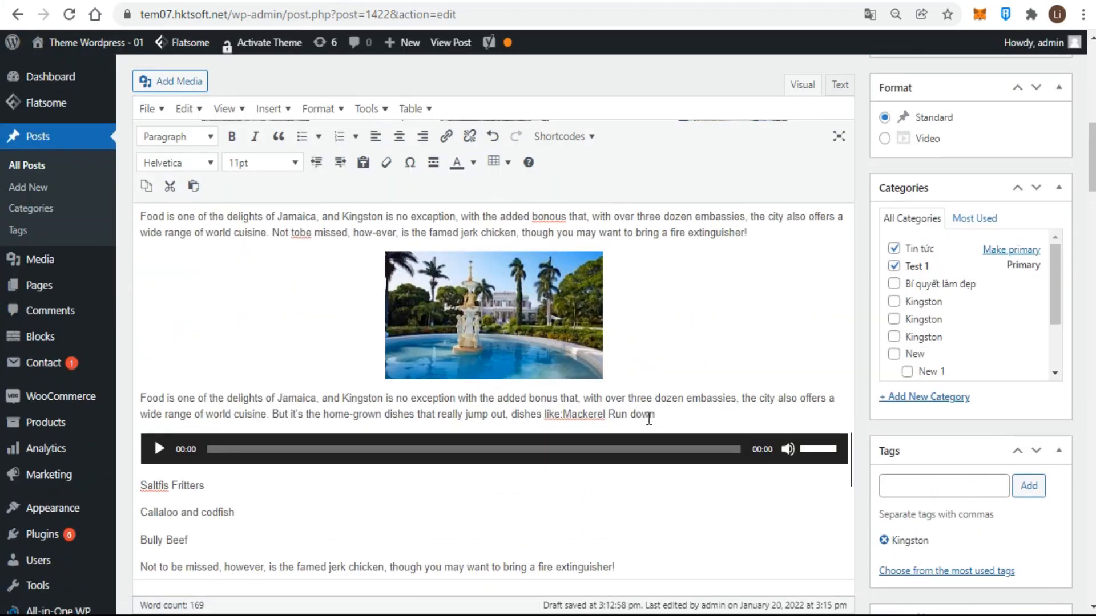
View the source, preload and playback options in the inserted audio player's details, and cancel the edit
{"action": "left_click", "coordinate": [481, 433]}
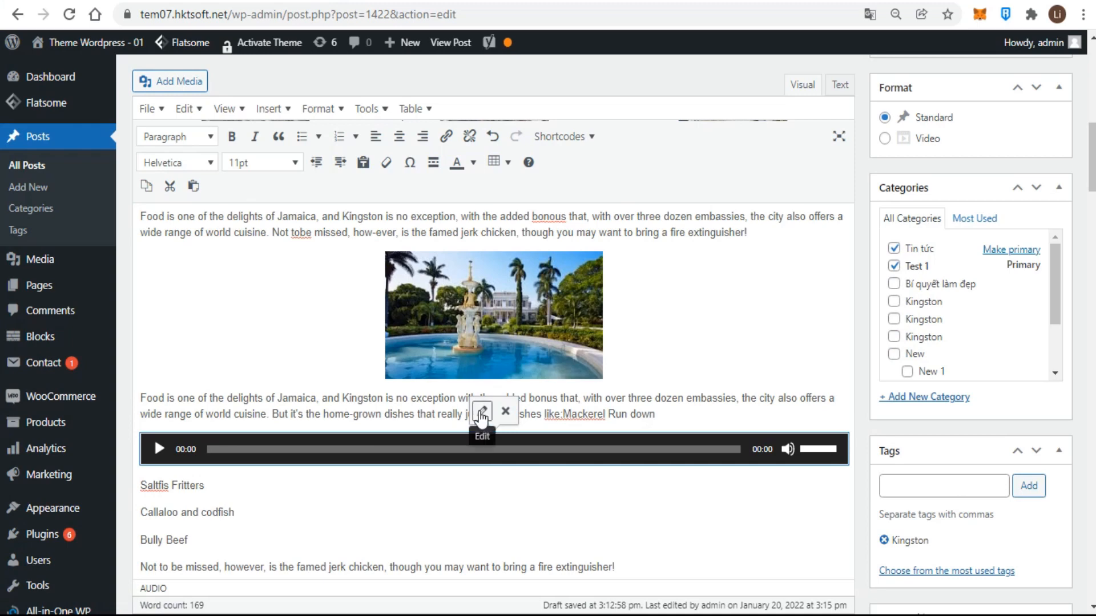
{"action": "left_click", "coordinate": [481, 411]}
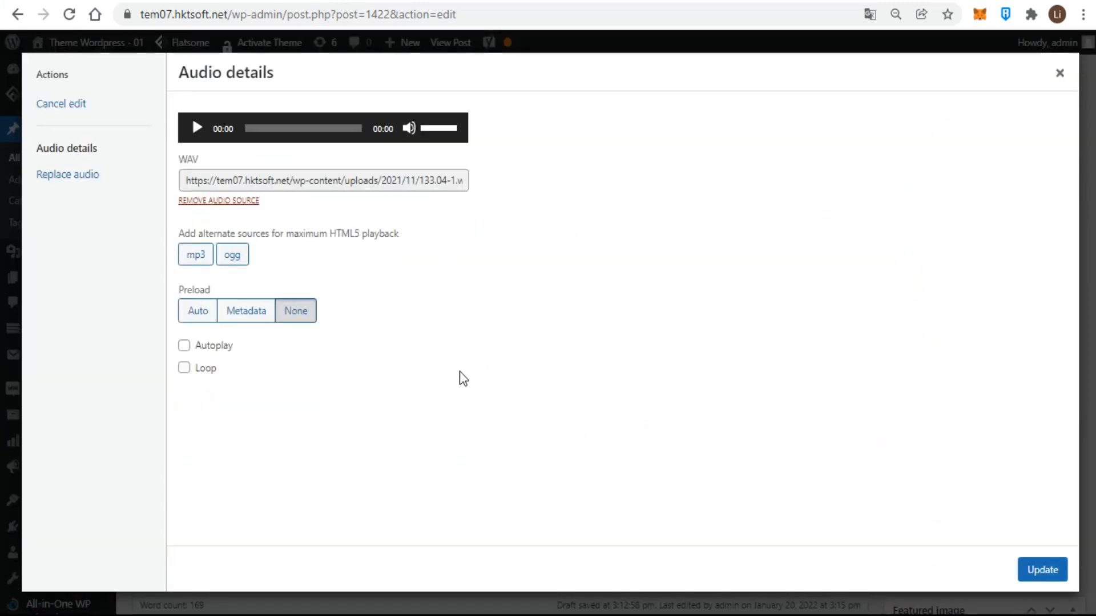
{"action": "left_click", "coordinate": [46, 106]}
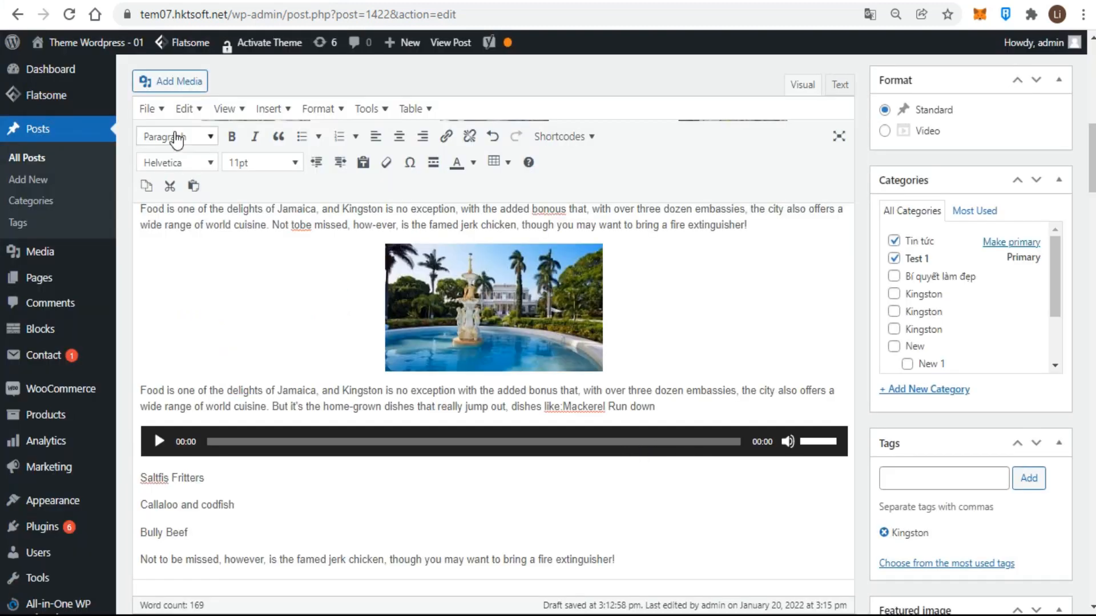
Create an audio playlist from 133.04-1.wav and 133.04.wav in the media library
{"action": "left_click", "coordinate": [168, 84]}
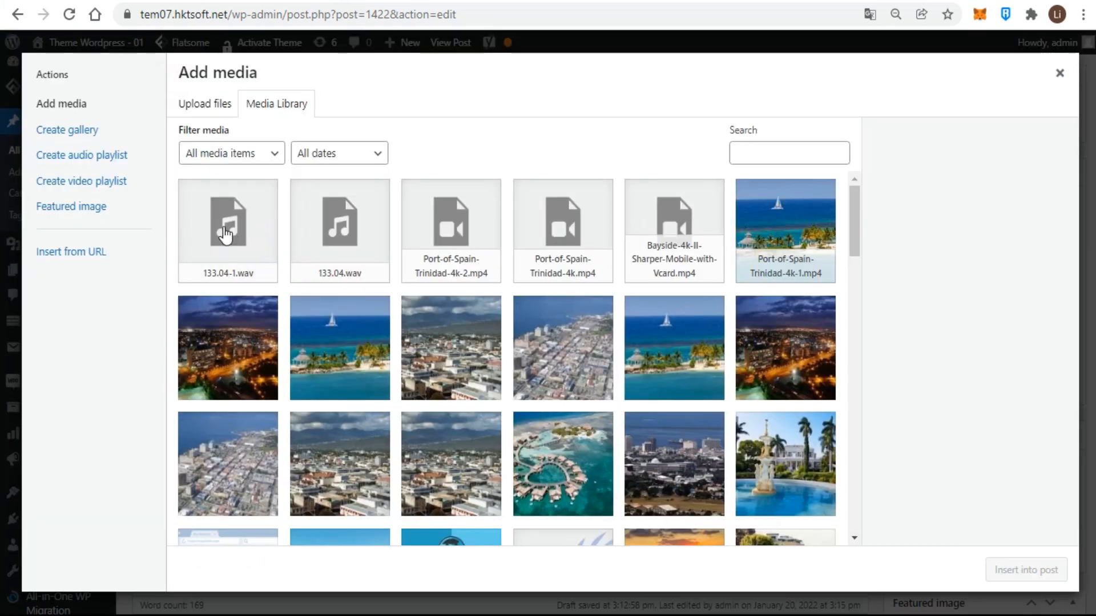
{"action": "left_click", "coordinate": [74, 156]}
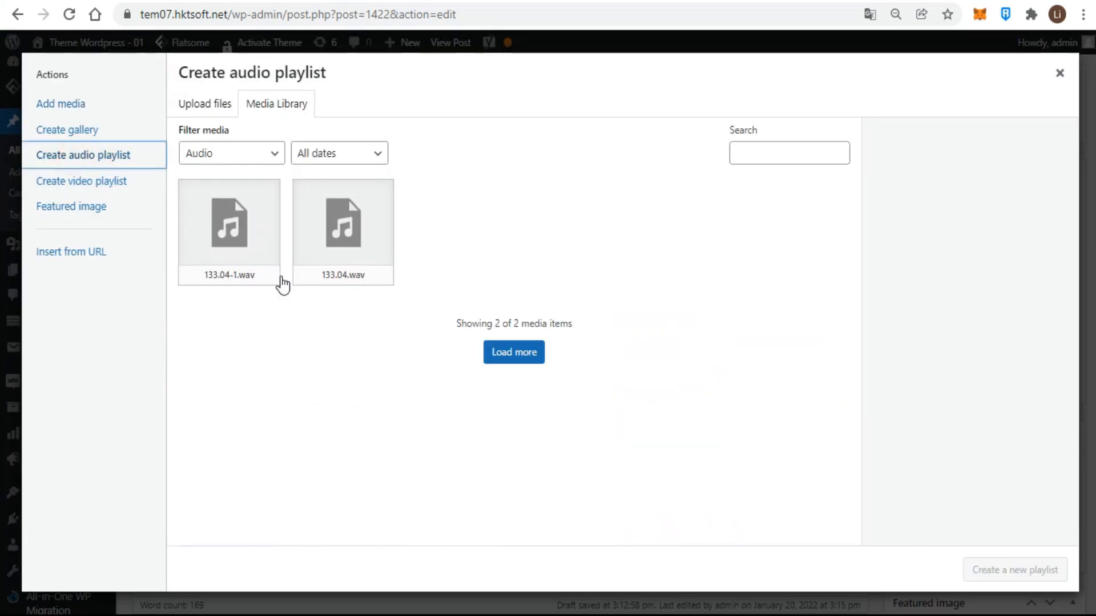
{"action": "left_click", "coordinate": [249, 262]}
{"action": "left_click", "coordinate": [356, 258]}
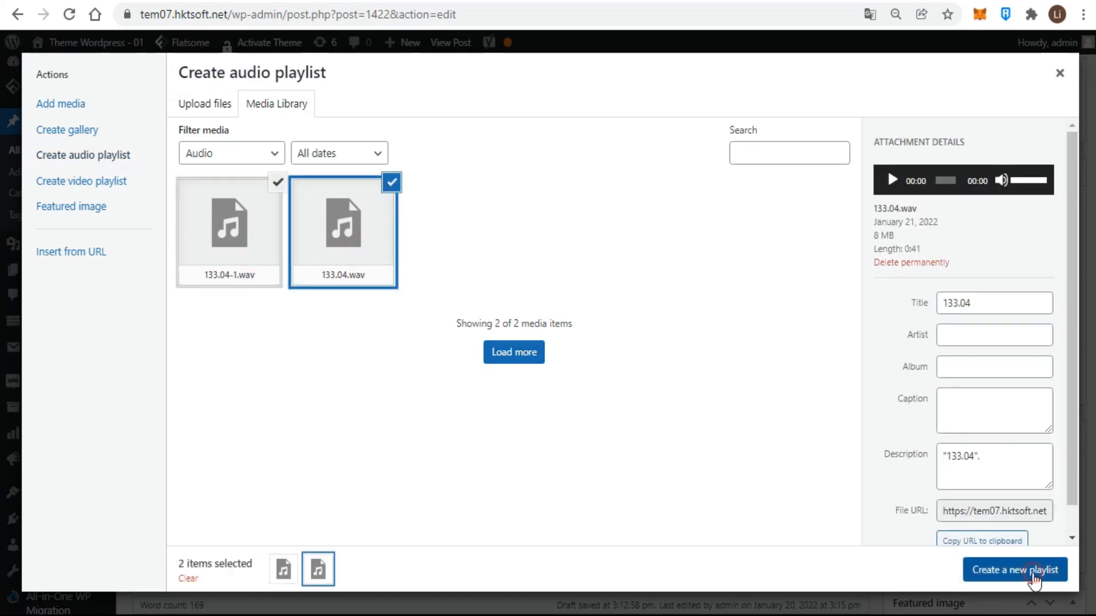
{"action": "left_click", "coordinate": [1034, 575]}
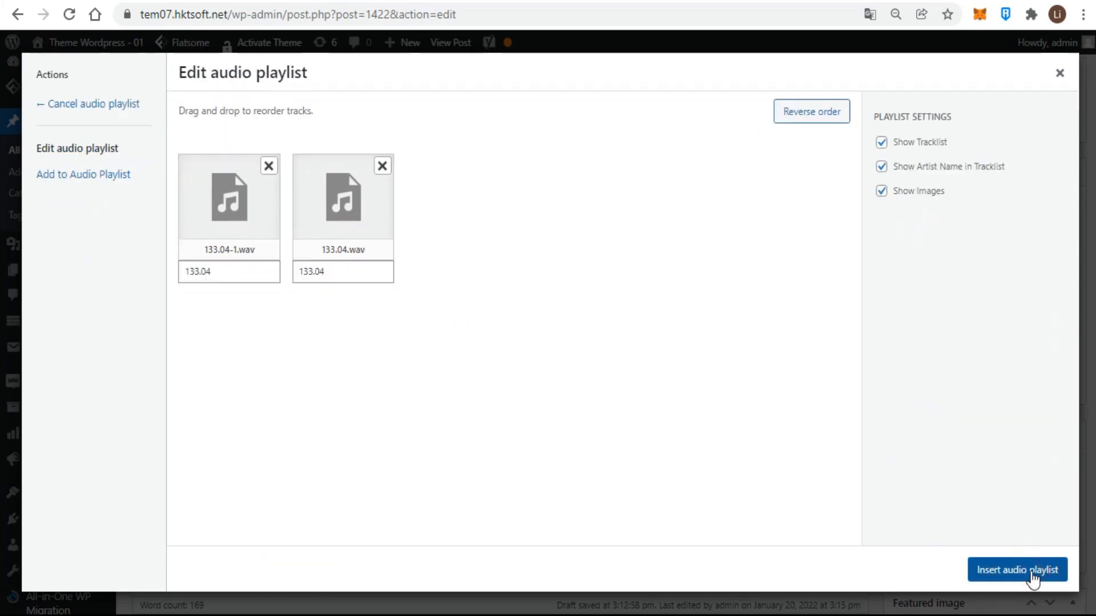
Caption the 133.04-1.wav track as 133.03 and insert the audio playlist into the post
{"action": "left_click", "coordinate": [225, 272]}
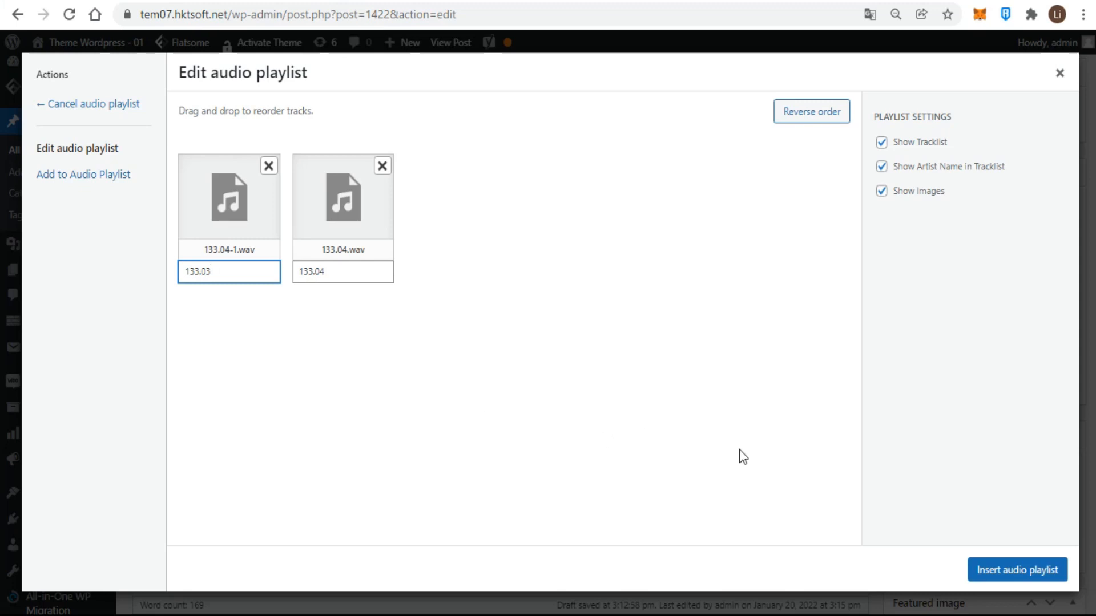
{"action": "left_click_drag", "start_coordinate": [223, 220], "coordinate": [269, 235]}
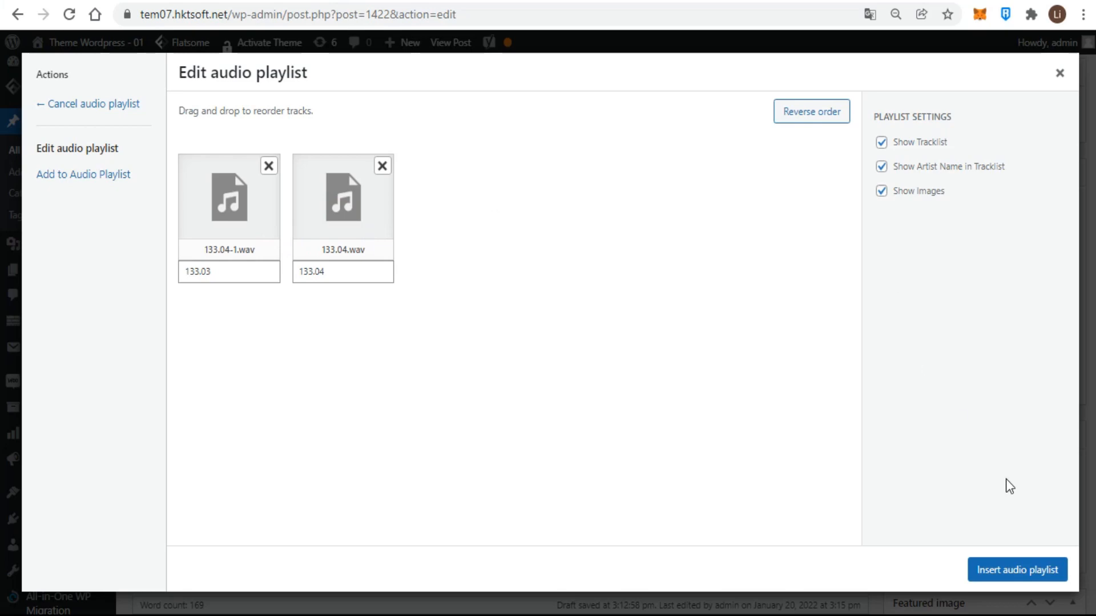
{"action": "left_click", "coordinate": [1013, 574]}
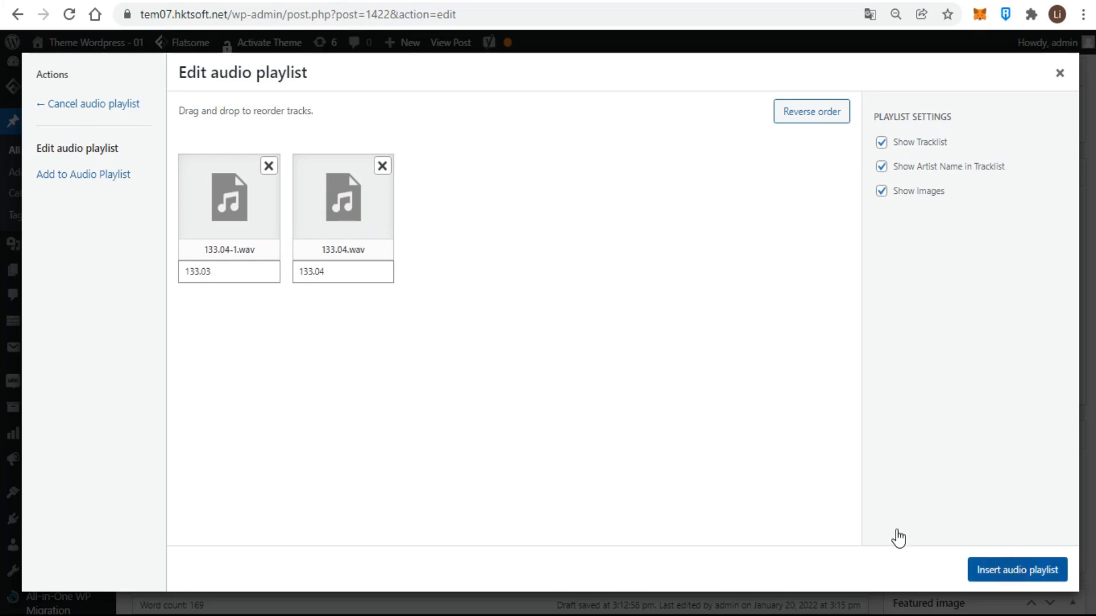
{"action": "scroll", "coordinate": [884, 516], "scroll_direction": "down", "scroll_amount": 1}
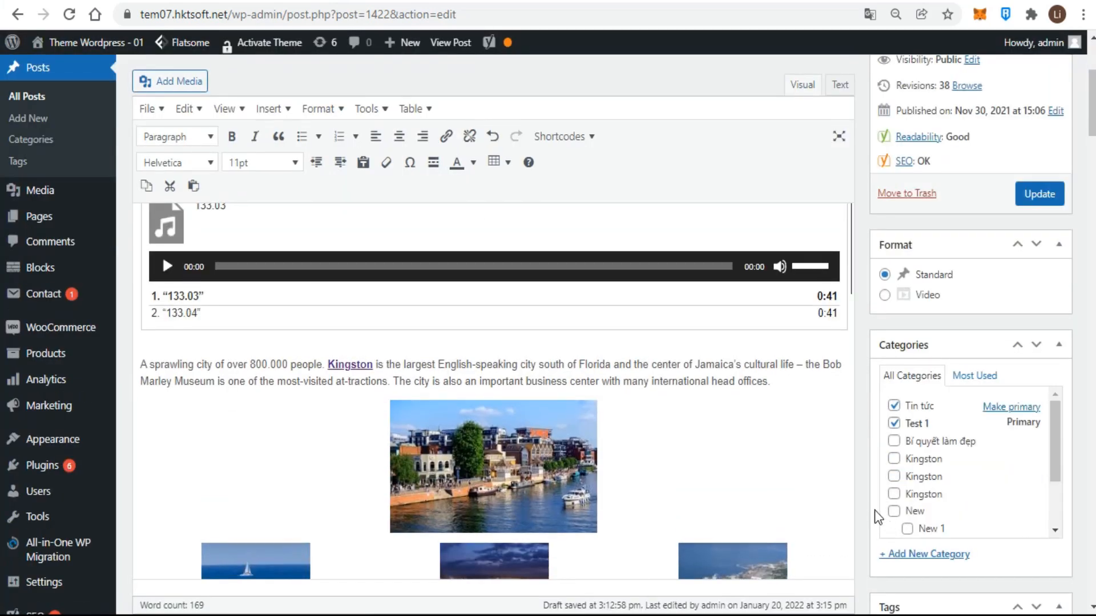